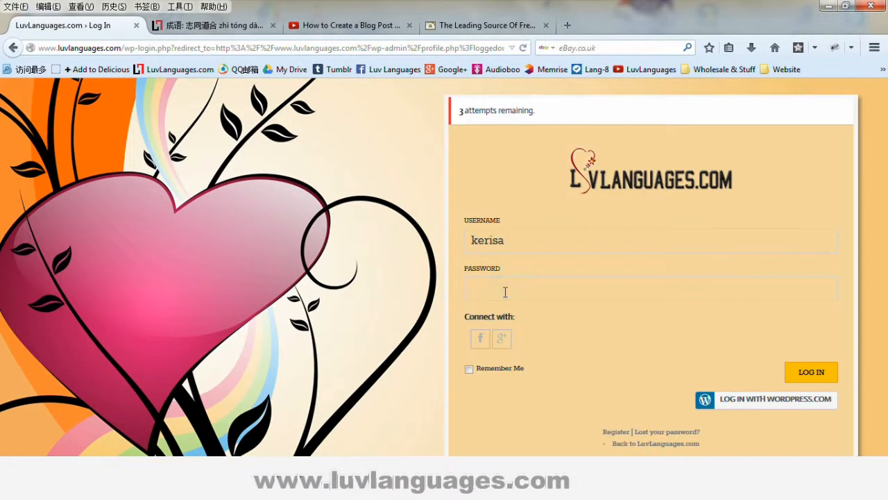
Step: Enter the account password, log in to the LuvLanguages site and dismiss the offer to remember the password
type("••••••••••••••")
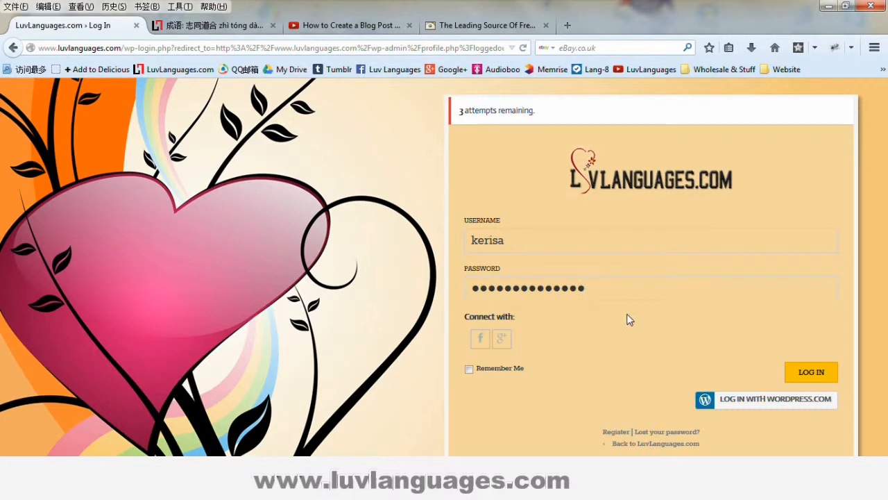
left_click(811, 373)
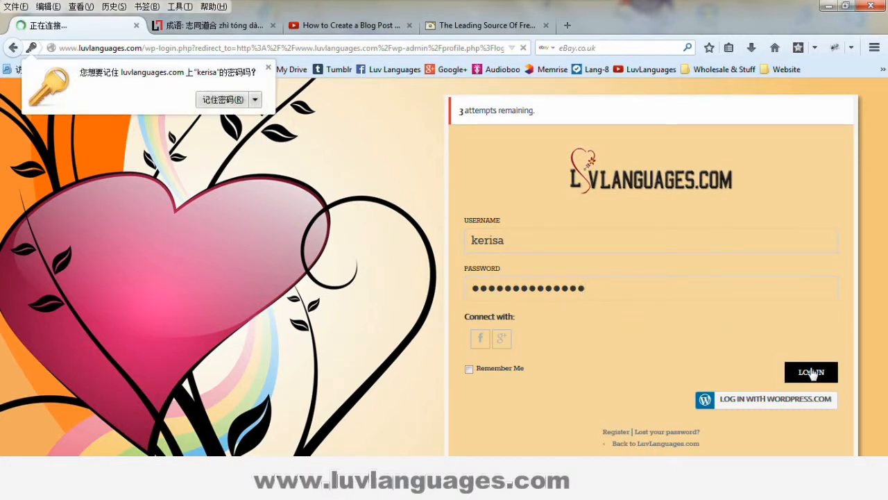
left_click(268, 68)
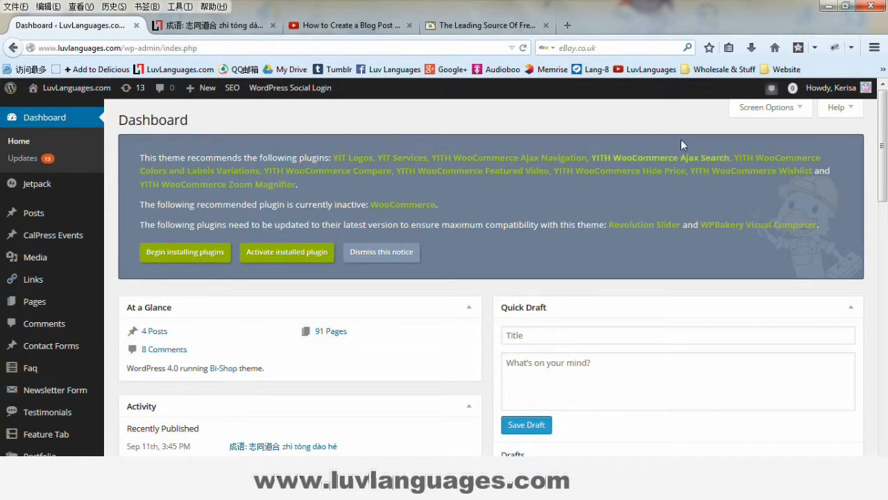
Step: Open the draft post "How to write a wordpress blog post" for editing from the list of all posts
mouse_move(885, 124)
left_mouse_down()
mouse_move(886, 203)
mouse_move(884, 121)
left_mouse_up()
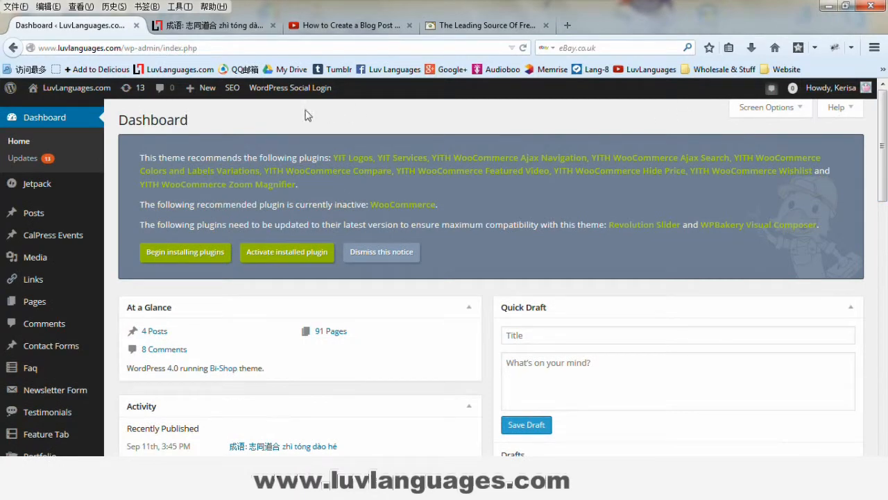
mouse_move(26, 215)
left_click(28, 217)
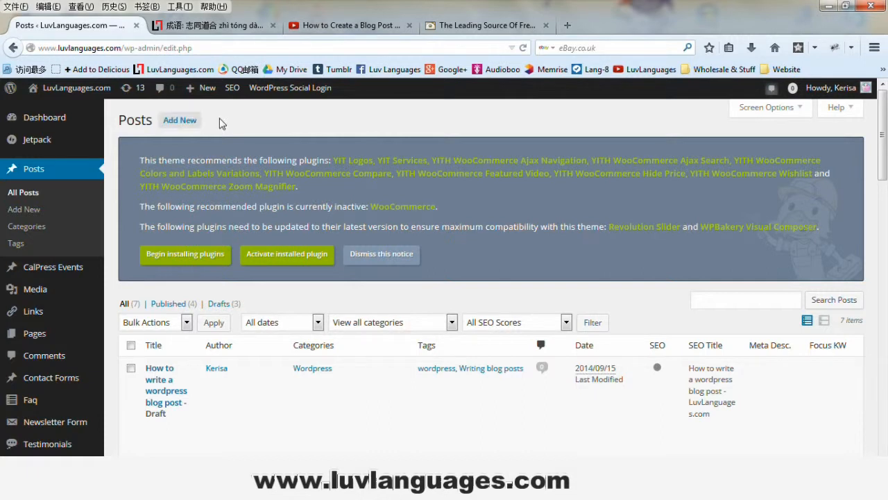
left_click_drag(883, 135, 885, 187)
mouse_move(565, 165)
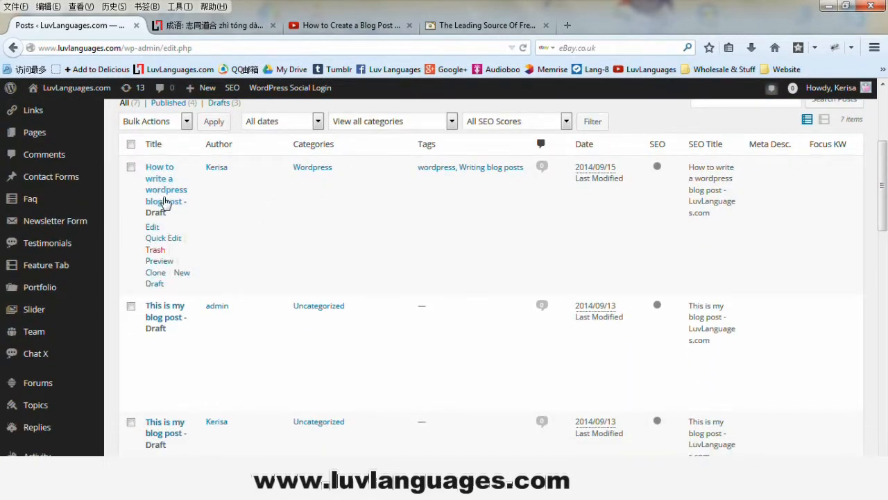
left_click(185, 274)
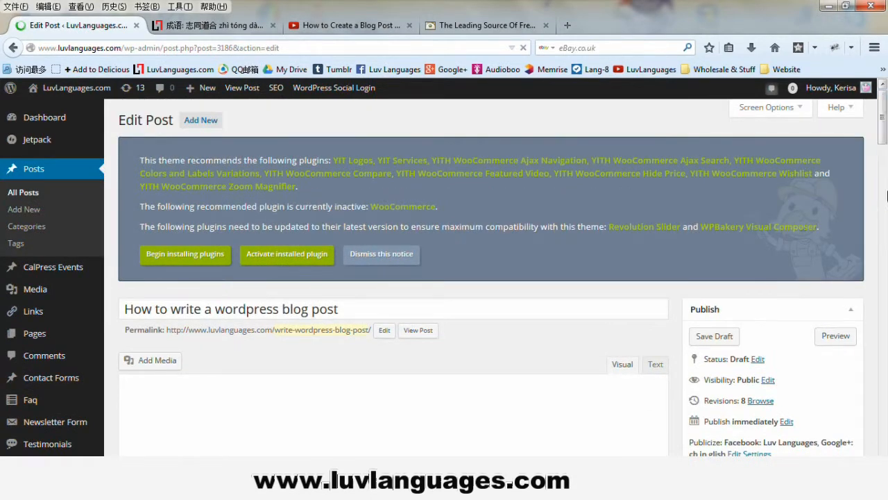
Step: Look through the post editor and highlight the keyword "wordpress blog post" in the post title
scroll(881, 163, "down", 5)
left_click_drag(885, 182, 885, 102)
scroll(886, 247, "down", 3)
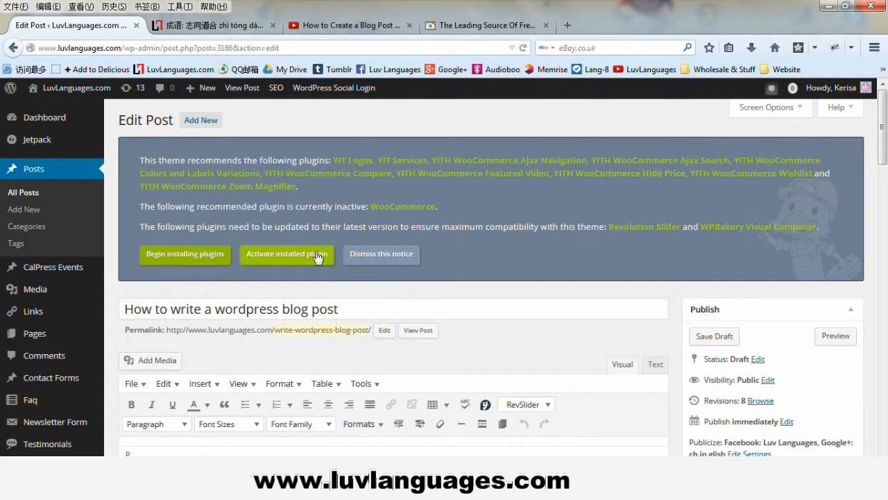
left_click(123, 313)
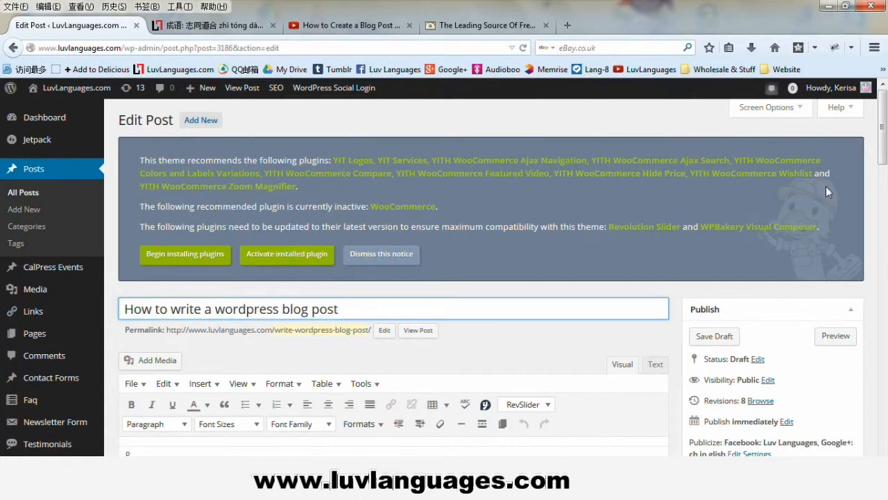
left_click_drag(881, 154, 884, 240)
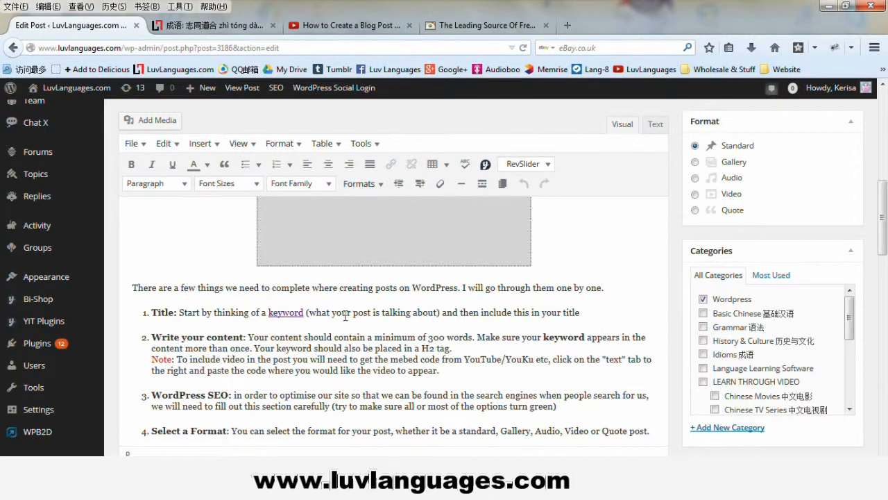
left_click_drag(886, 219, 881, 148)
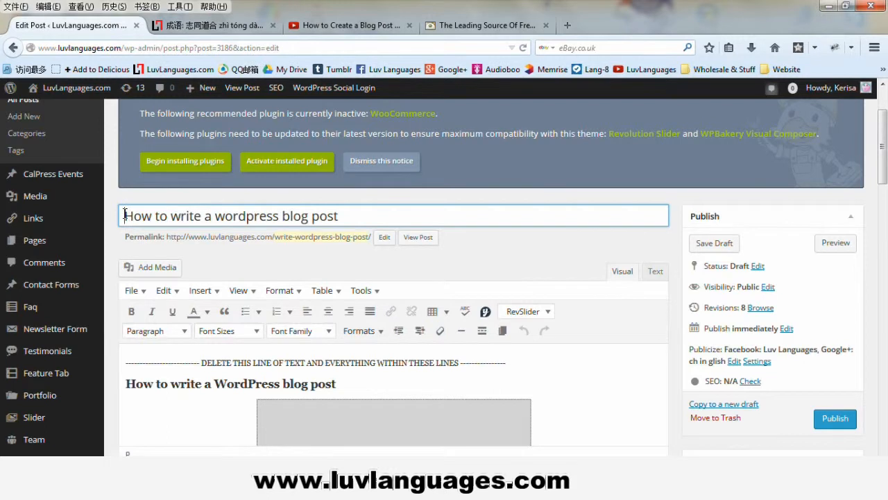
left_click(351, 216)
left_click_drag(214, 216, 353, 220)
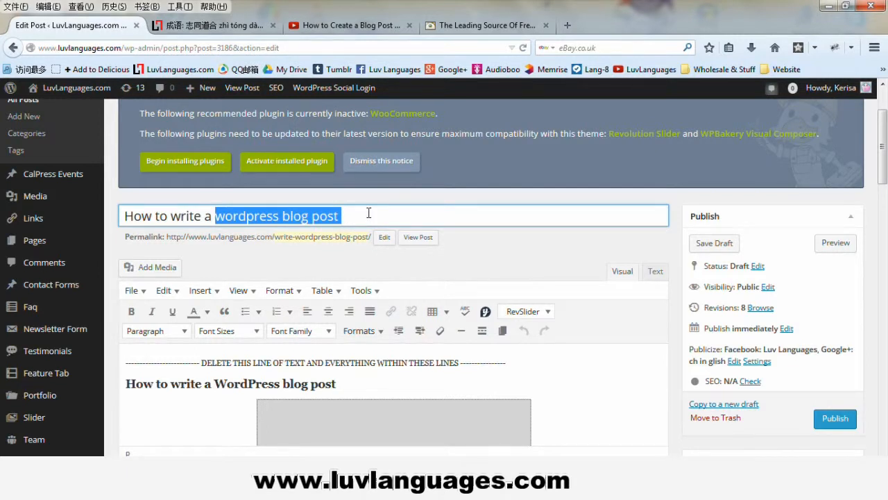
left_click(209, 217)
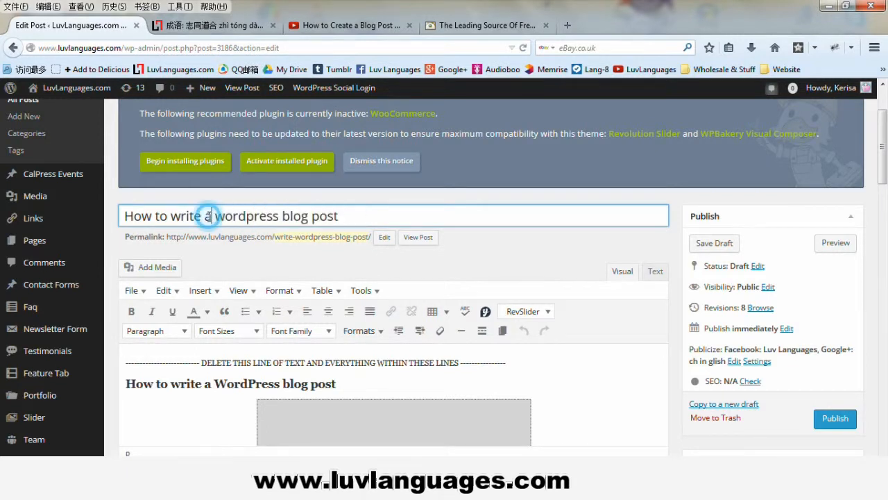
Step: Highlight the template instructions in the post body from the first DELETE THIS LINE marker through the last one
left_click_drag(882, 167, 882, 196)
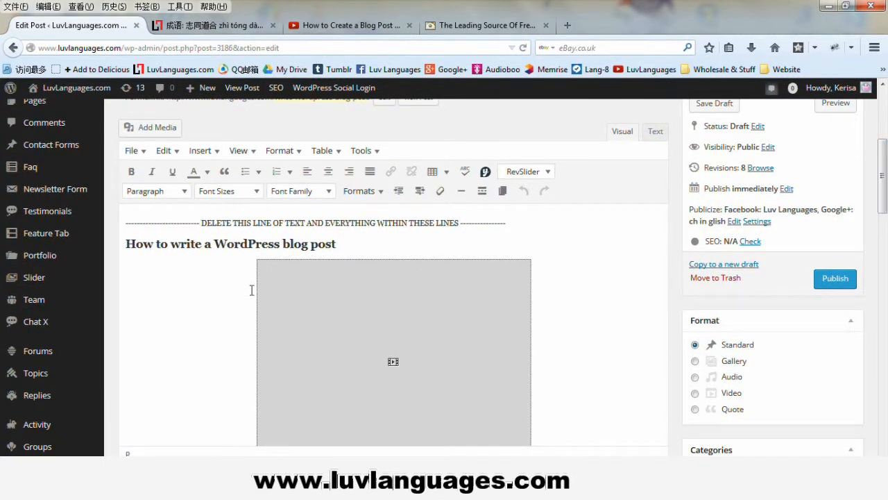
left_click(127, 223)
left_click_drag(126, 223, 524, 223)
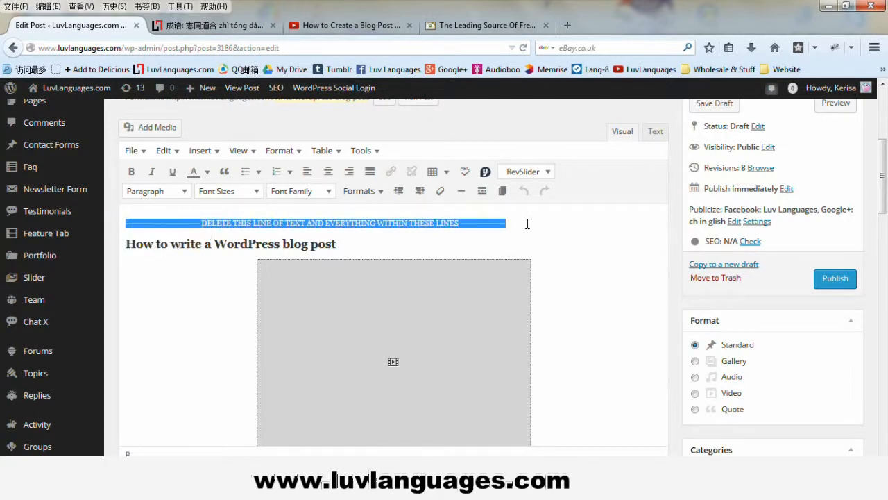
left_click_drag(535, 274, 544, 397)
left_click_drag(543, 472, 573, 335)
left_click_drag(545, 302, 528, 286)
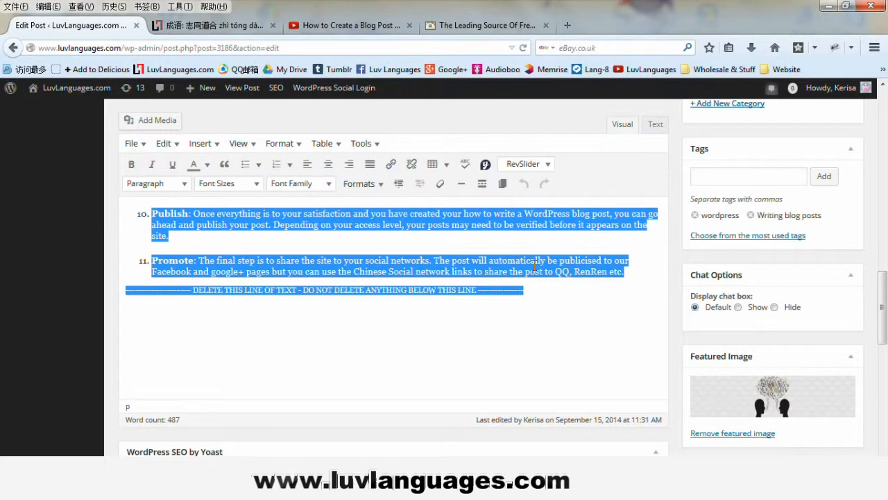
left_click(565, 274)
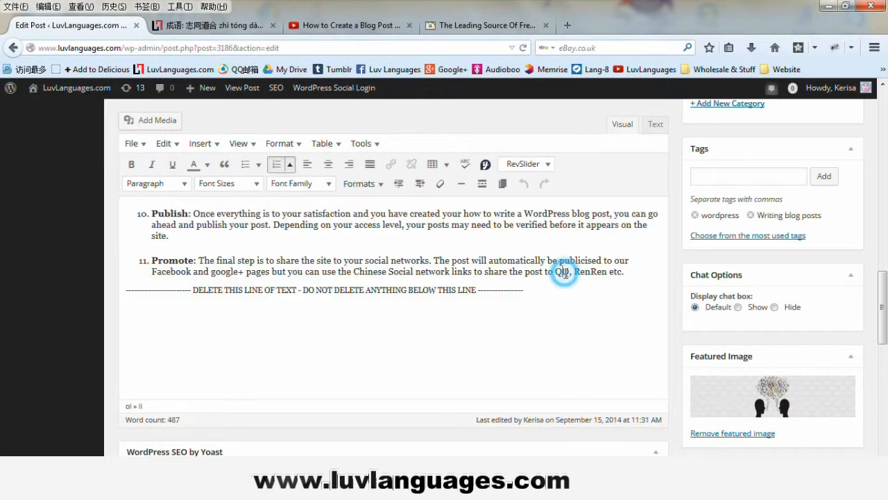
Step: Highlight the AdSense banner code in the post's HTML source and view the banner on the published 志同道合 post
left_click(656, 126)
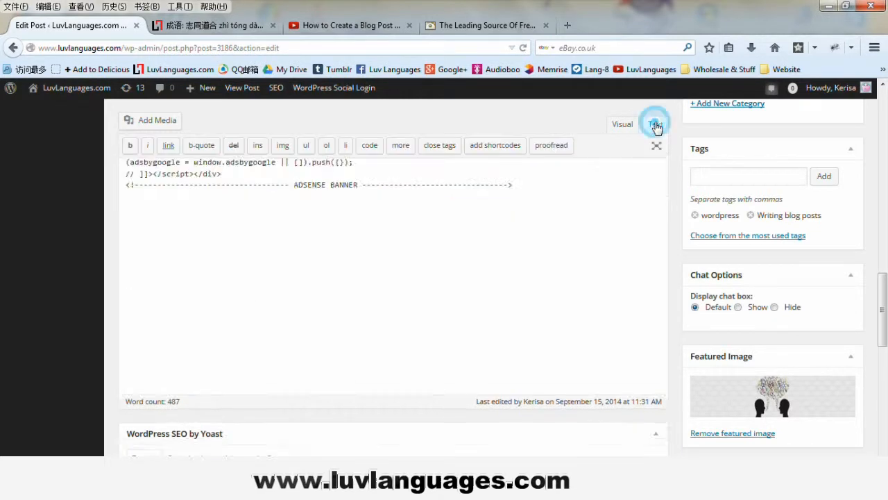
left_click_drag(886, 164, 879, 276)
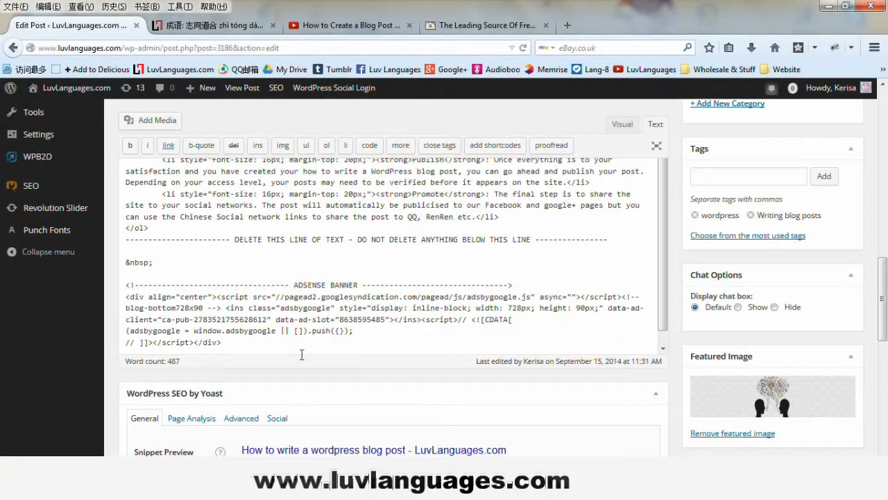
scroll(663, 281, "down", 1)
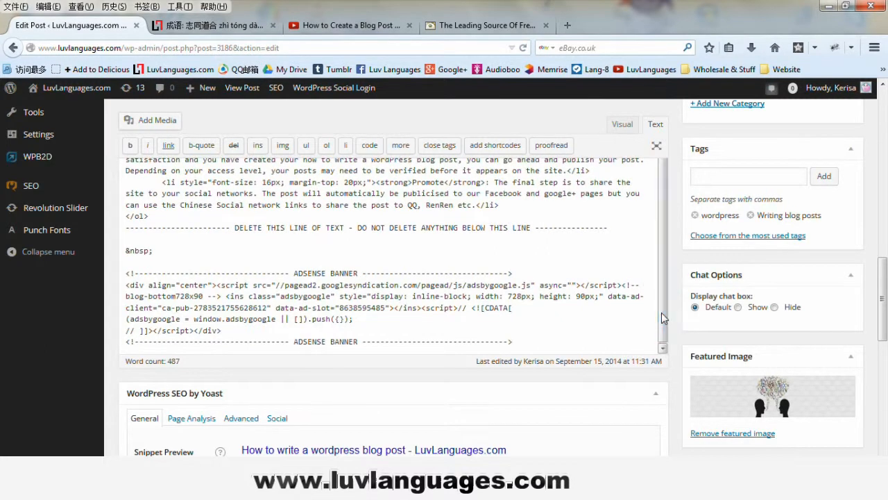
left_click(528, 342)
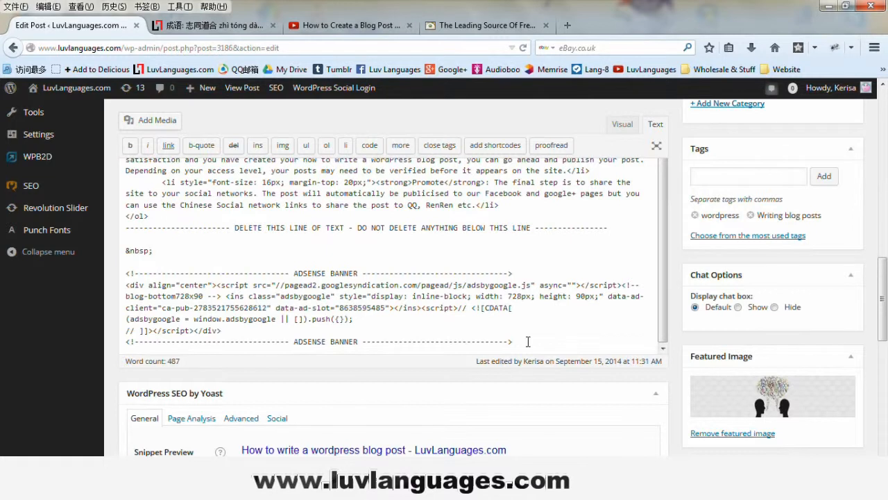
left_click_drag(528, 341, 127, 272)
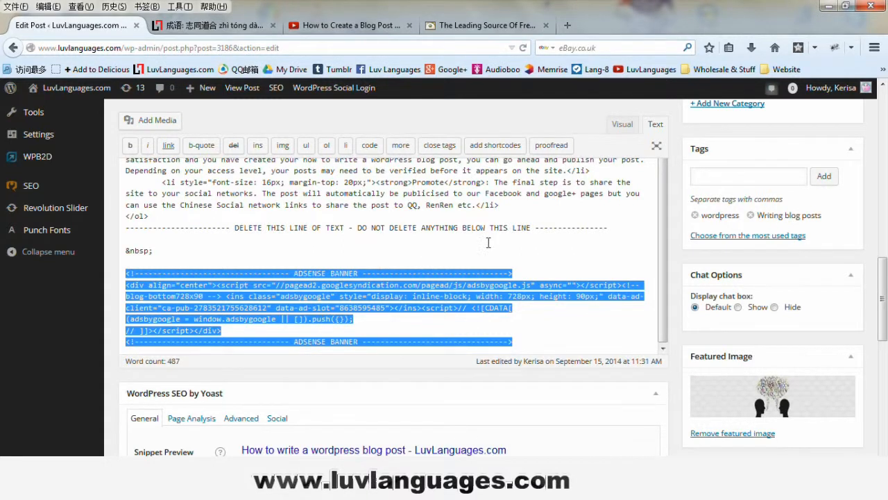
left_click(208, 26)
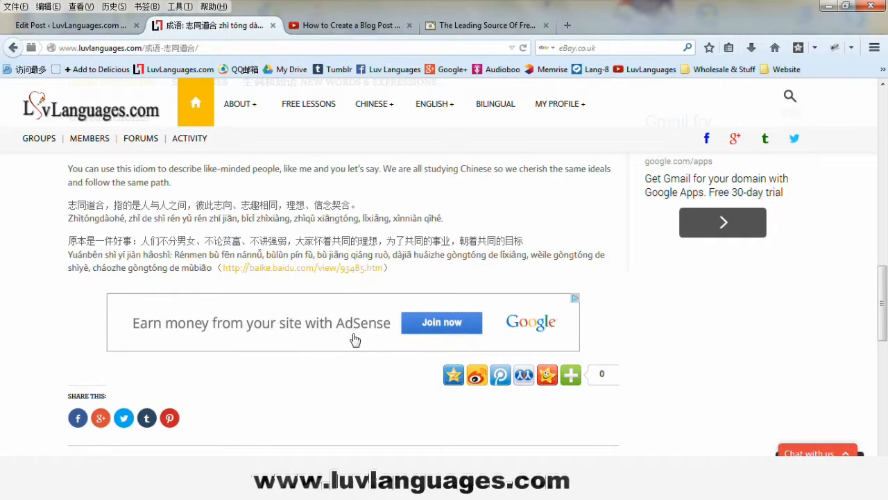
left_click(82, 26)
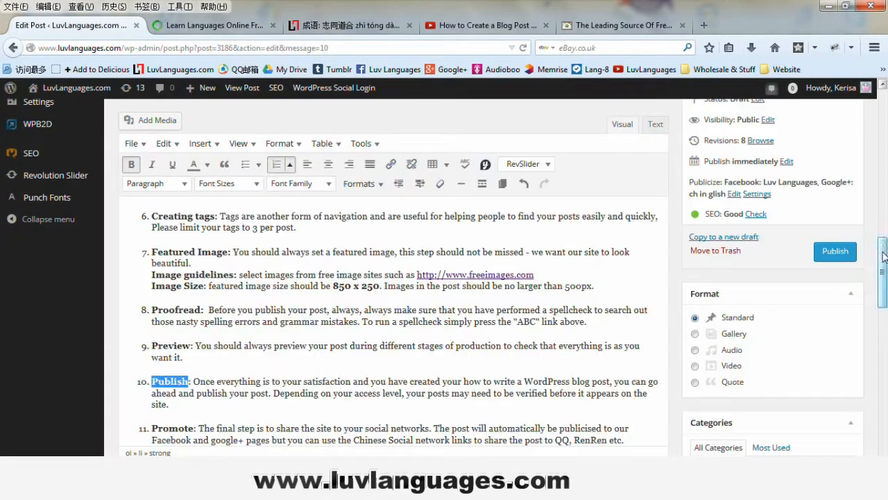
Step: Add a blank line between the Promote list item and the closing DELETE THIS LINE marker in the post body
left_click_drag(880, 252, 884, 166)
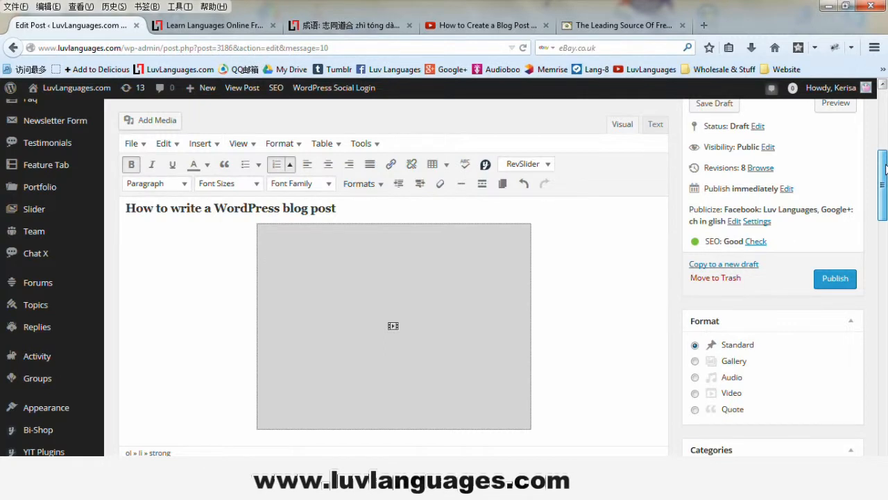
left_click_drag(884, 169, 610, 183)
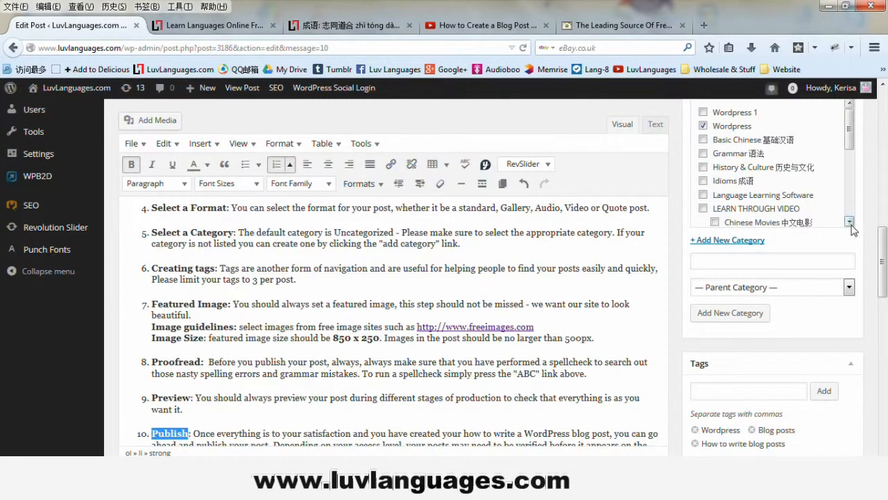
left_click_drag(884, 232, 885, 139)
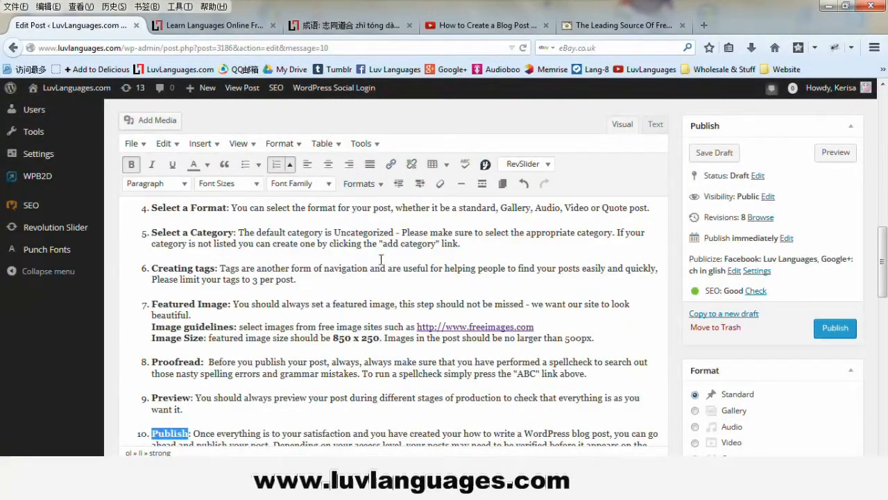
left_click(381, 263)
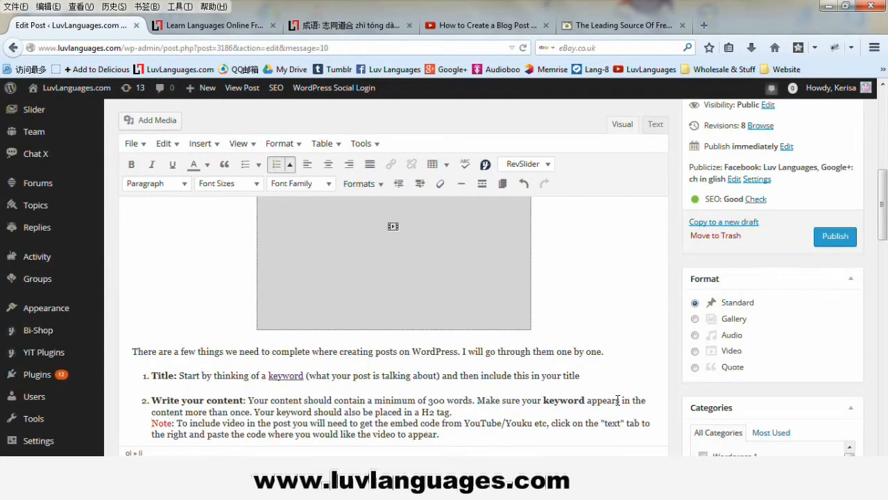
left_click_drag(884, 285, 884, 320)
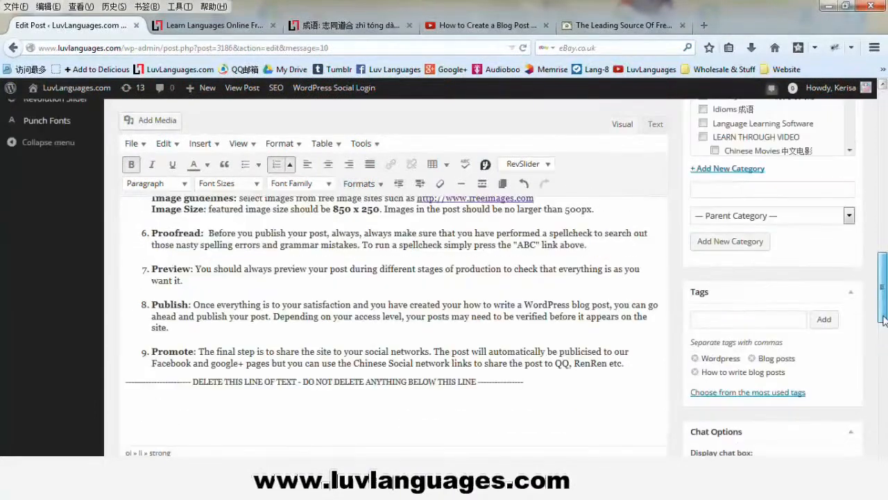
left_click(648, 359)
key("Return")
key("Return")
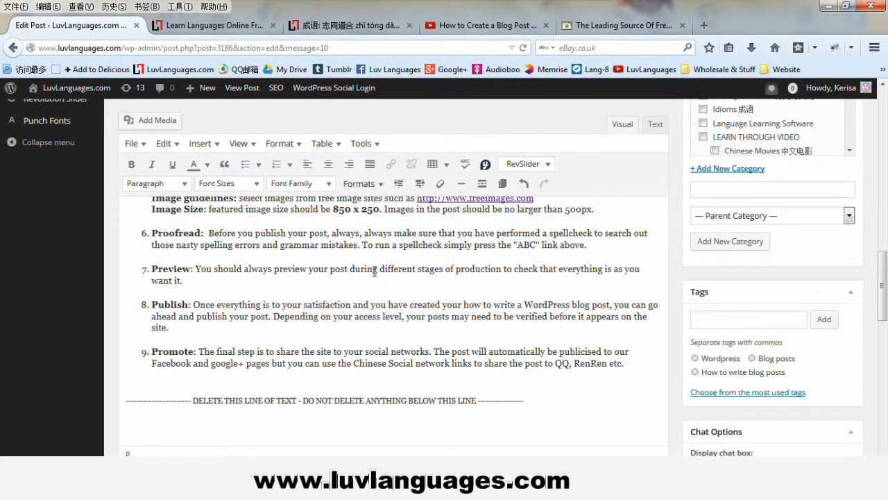
Step: Upload the image 200px-Hanyu_trad_simp.svg from the Chinese Portfolio folder as new media for the post
left_click(143, 123)
left_click(179, 145)
left_click(521, 296)
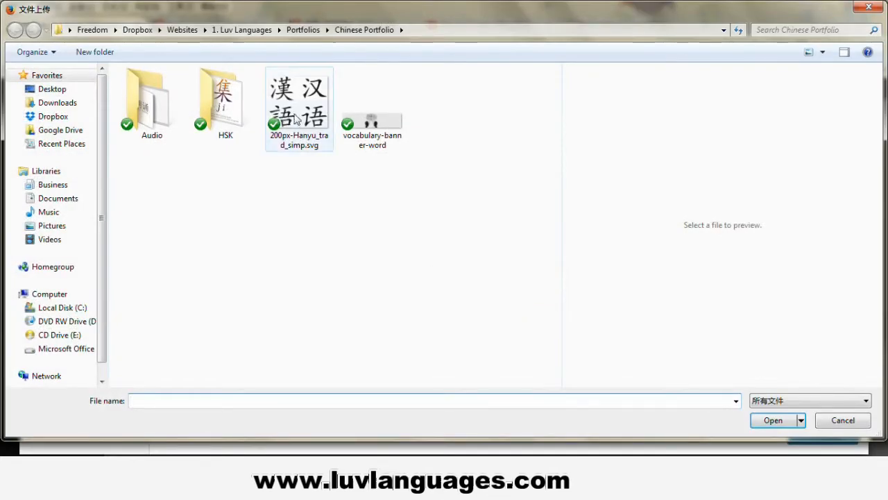
left_click(296, 120)
left_click(782, 428)
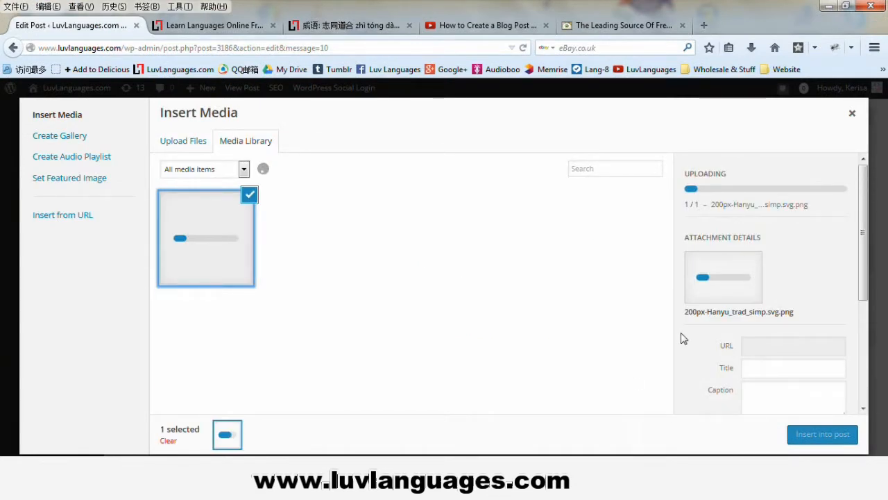
Step: Set the uploaded image's alt text to "Chinese Characters 汉语"
left_click(753, 317)
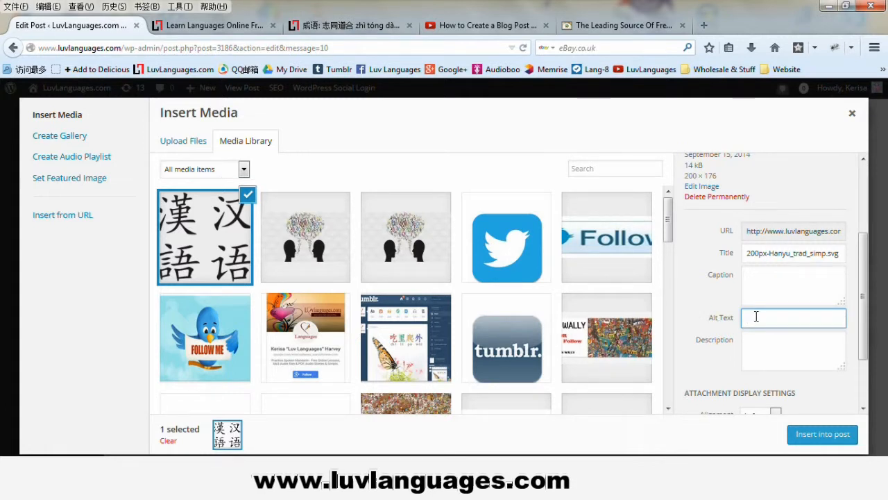
type("Chinese Characters 汉语")
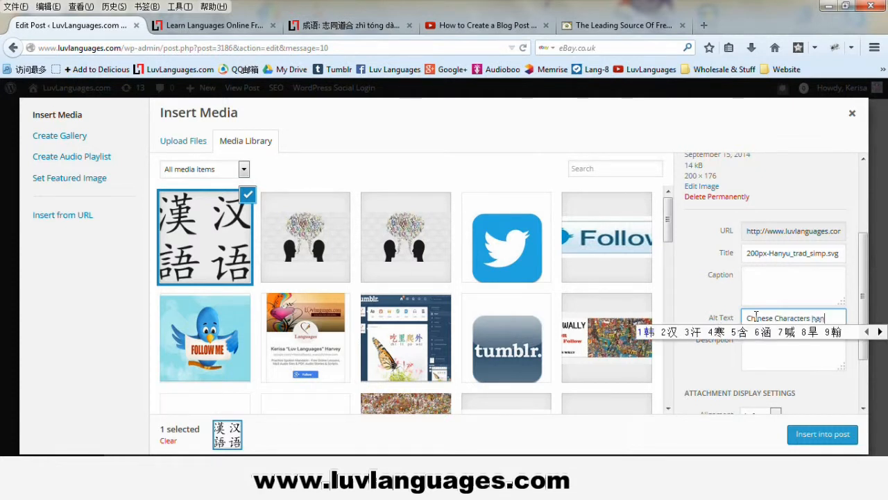
left_click(808, 336)
left_click_drag(862, 318, 860, 364)
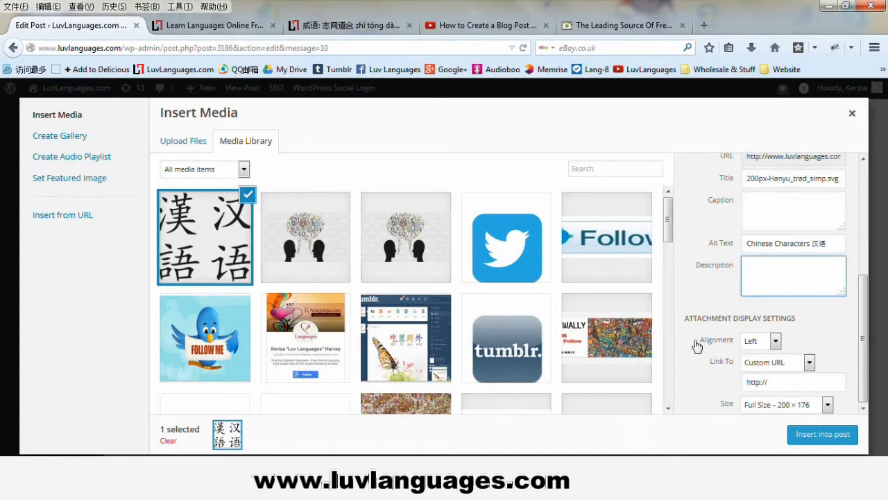
Step: Set the uploaded image's alignment to Center and its size to Full Size – 200 × 176, and insert it into the post
left_click(775, 339)
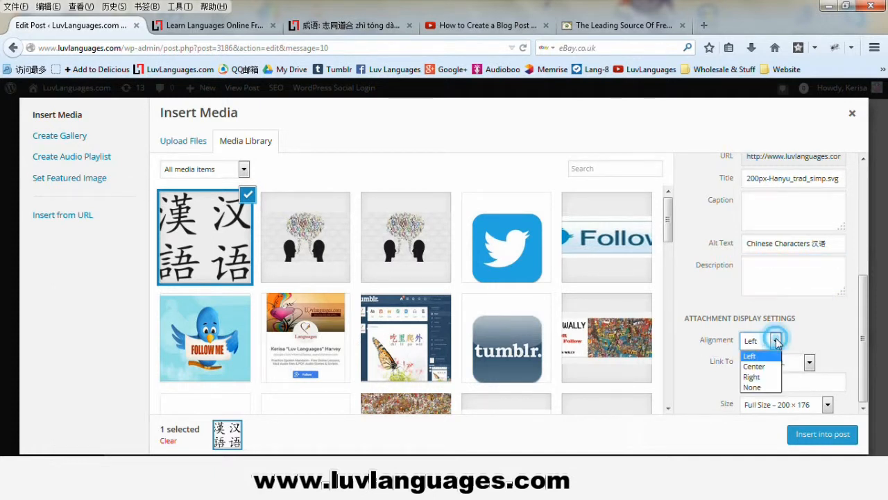
left_click(763, 368)
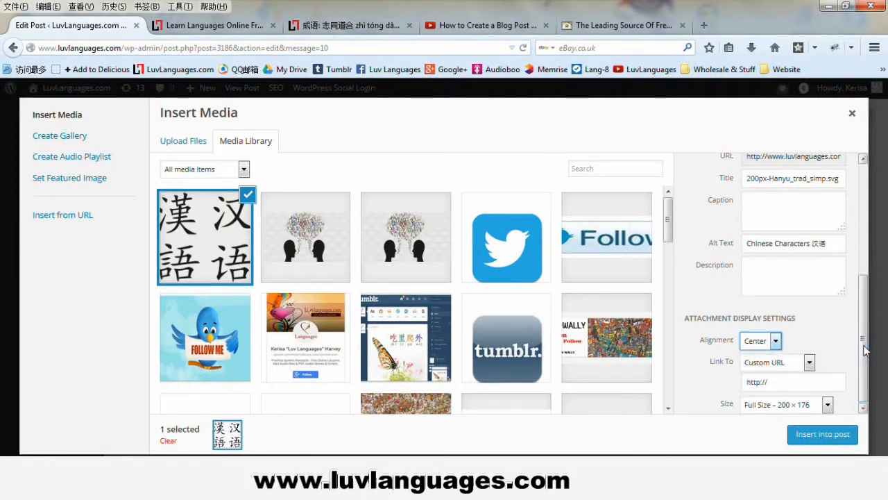
left_click(826, 404)
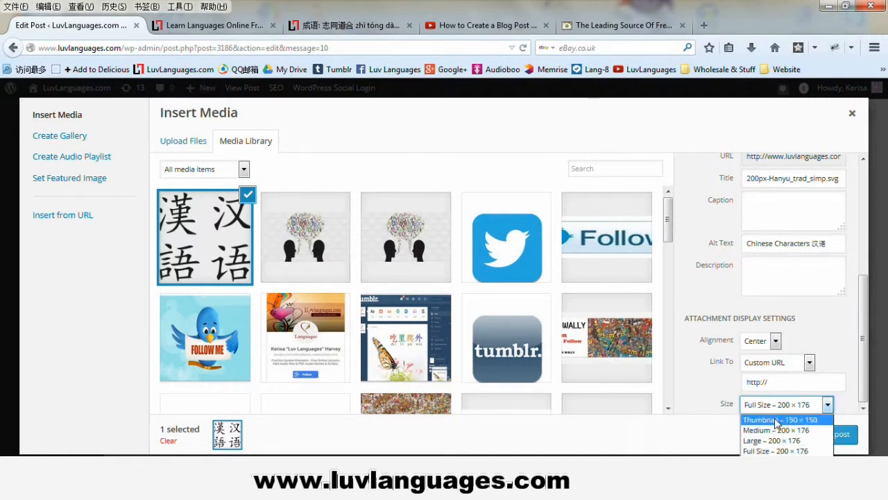
left_click(789, 451)
left_click(813, 440)
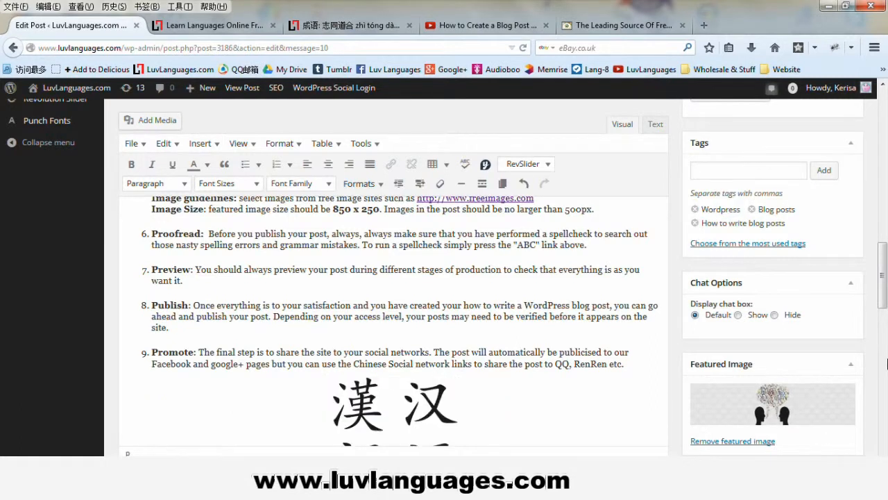
left_click_drag(883, 285, 886, 309)
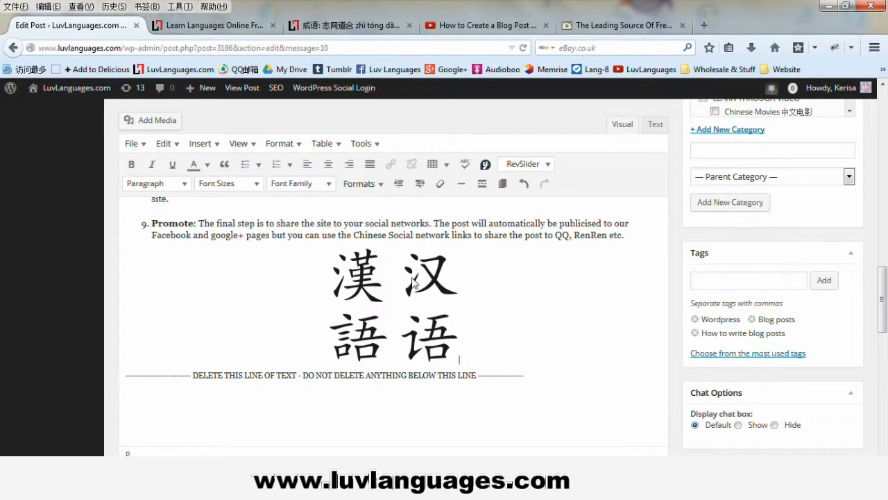
key("Return")
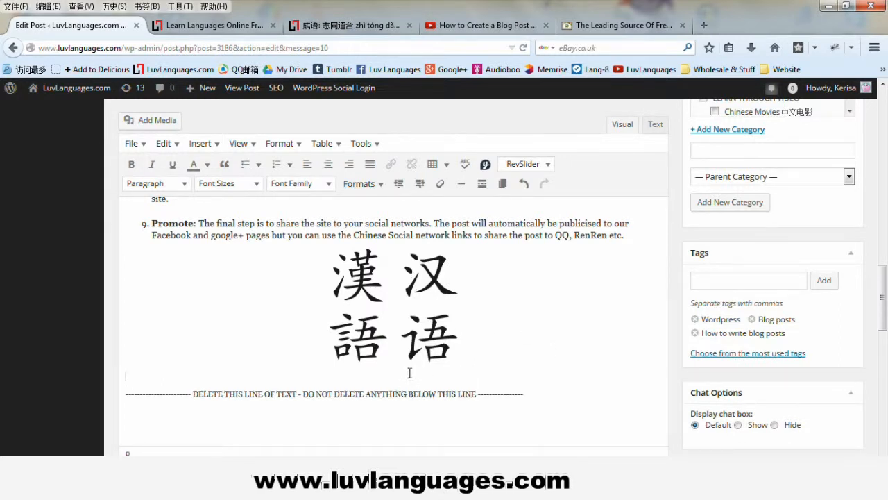
left_click(152, 121)
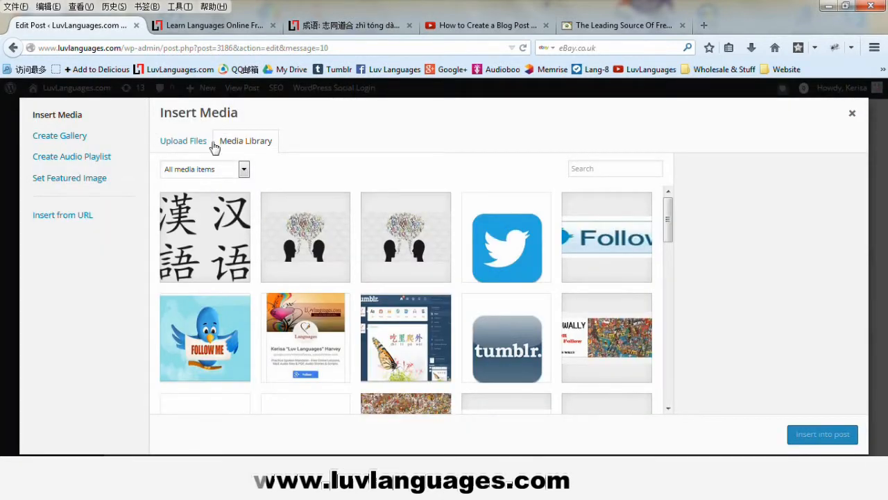
left_click(182, 143)
left_click(501, 294)
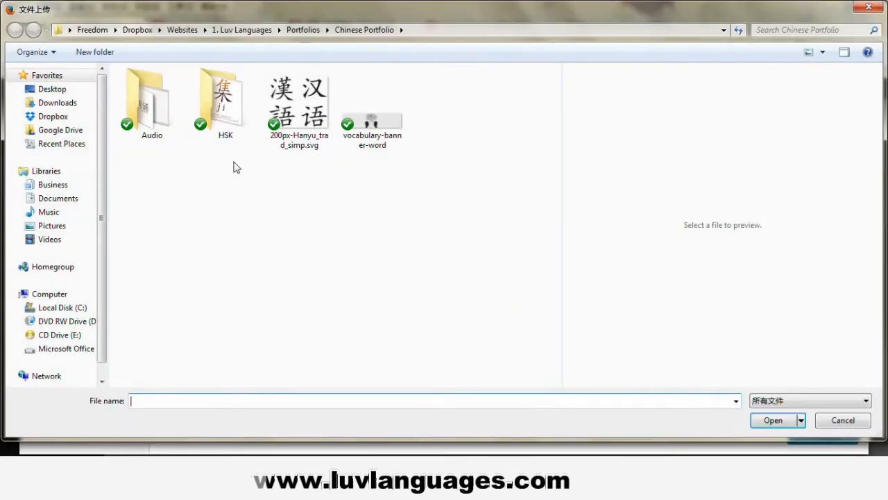
left_click(155, 115)
double_click(156, 115)
double_click(157, 116)
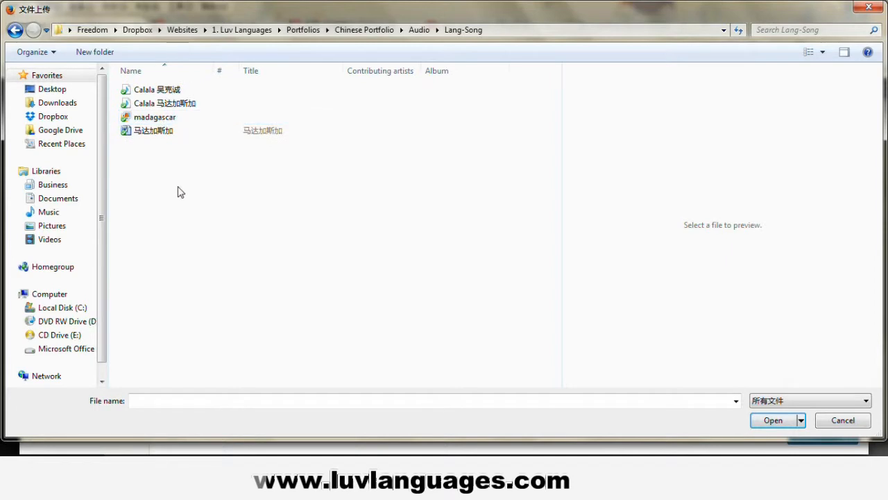
left_click(148, 97)
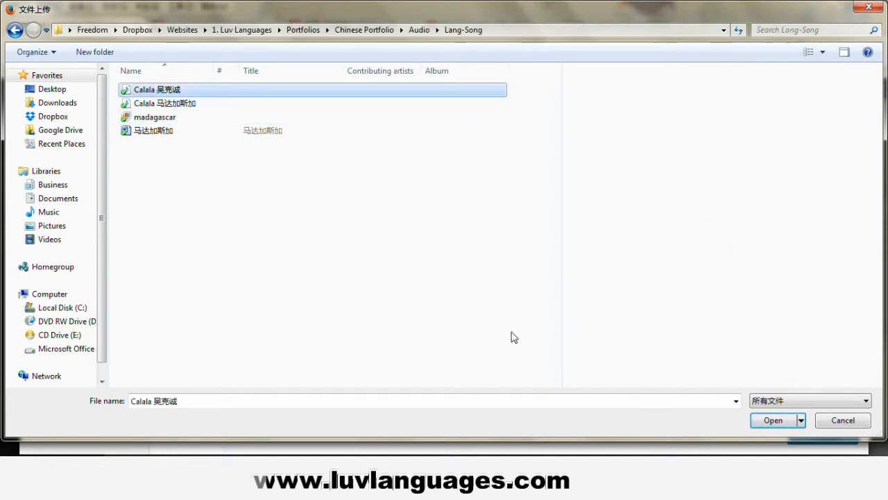
left_click(755, 420)
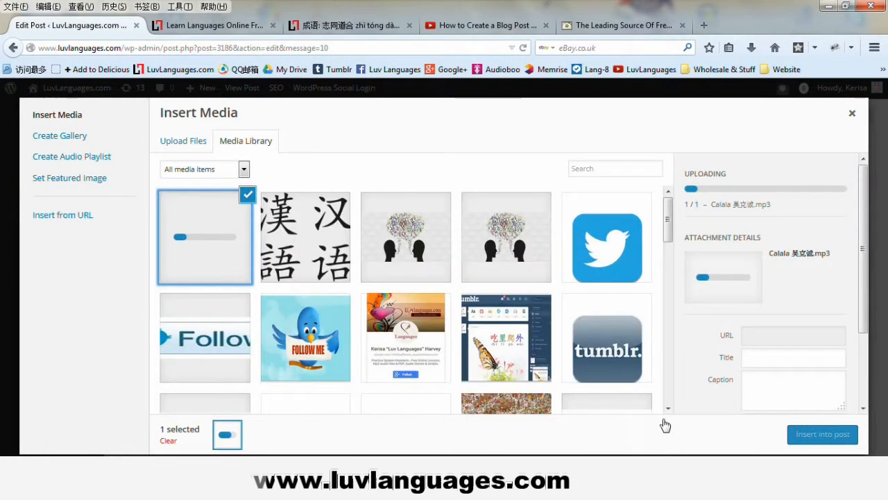
left_click(810, 438)
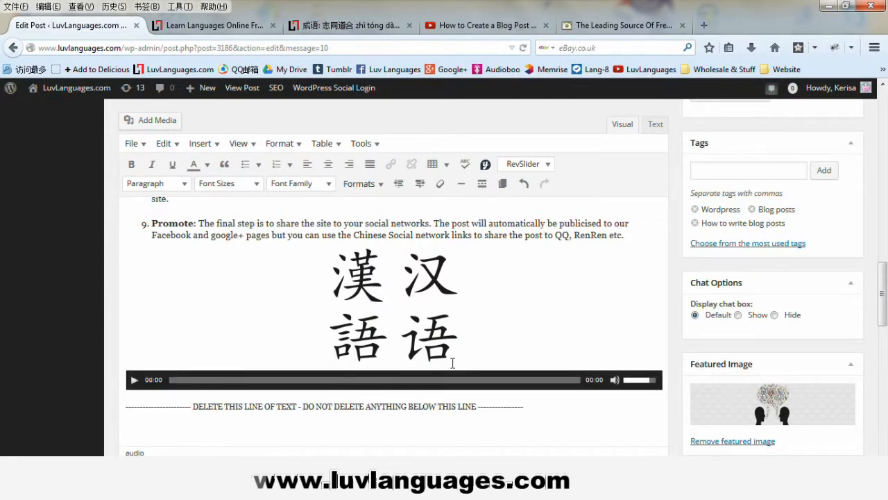
Step: Switch to the YouTube video page and display the video's embed code with its sharing options
left_click_drag(883, 274, 886, 158)
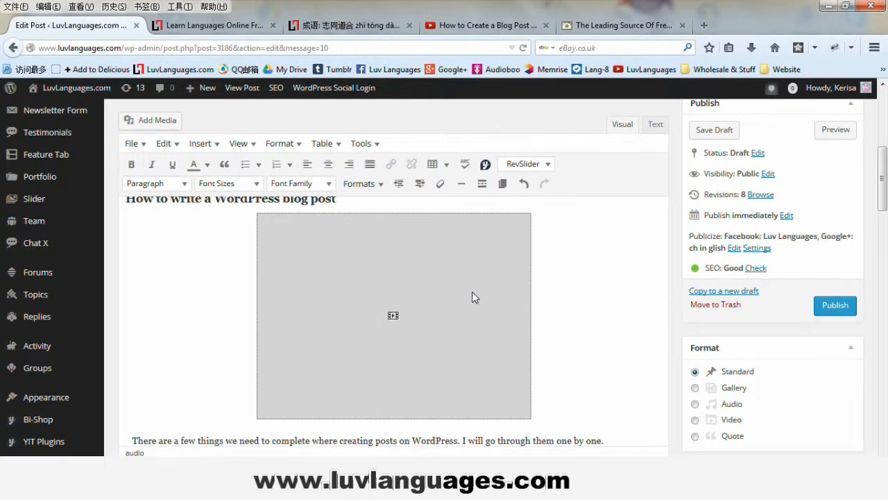
left_click(467, 28)
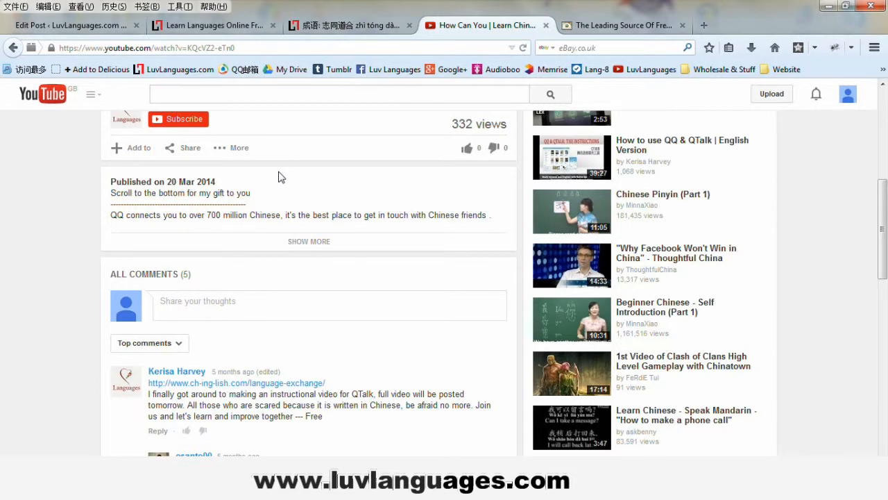
left_click(183, 151)
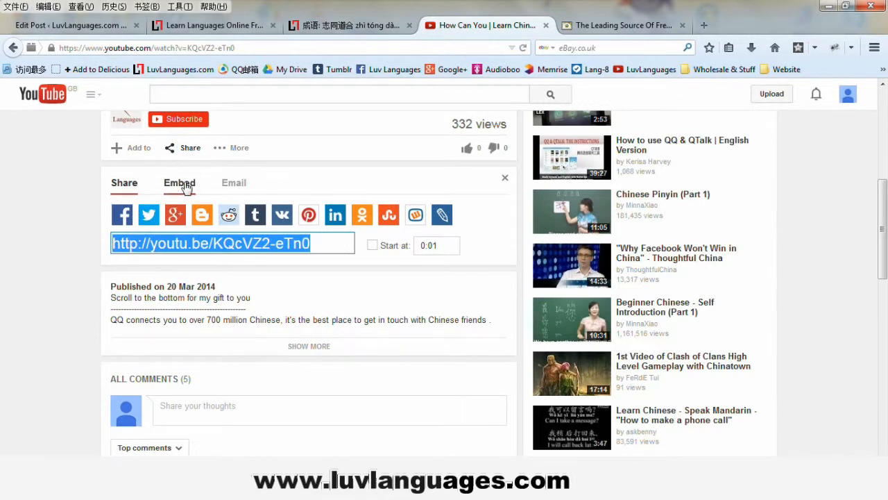
left_click(180, 188)
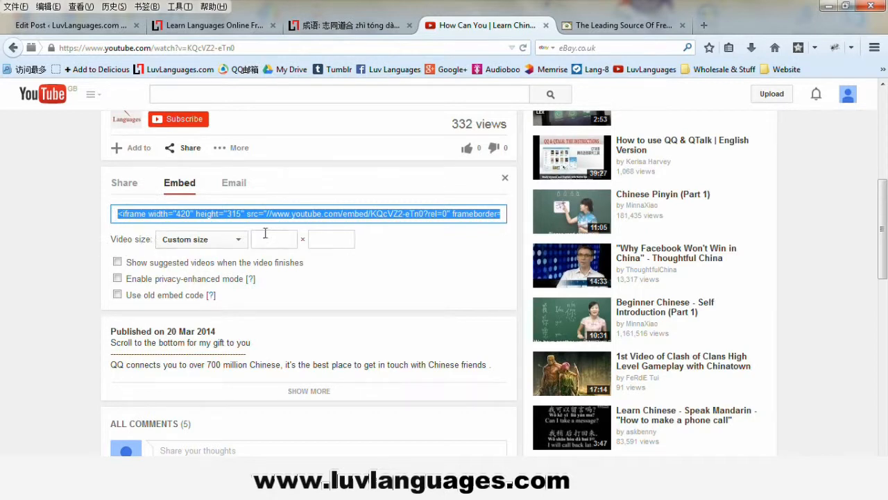
Step: Set the embedded video's custom width to 300 and copy the full iframe embed code
left_click(238, 238)
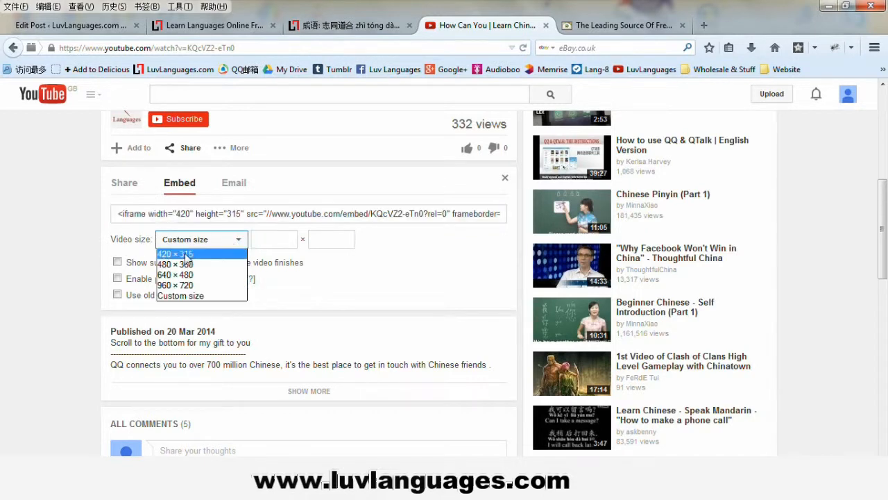
left_click(273, 233)
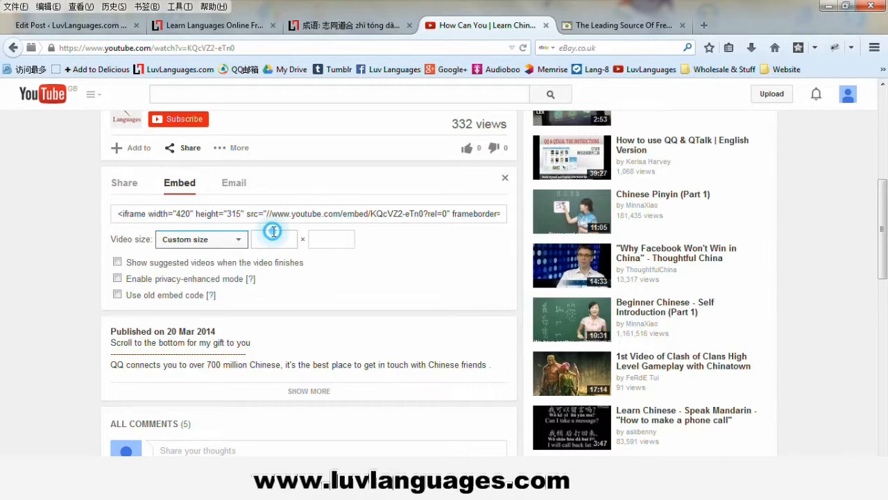
left_click(274, 236)
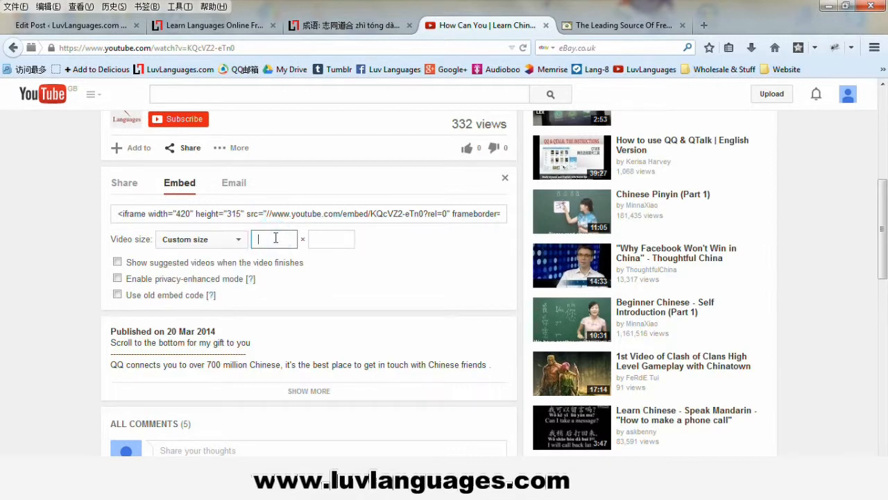
type("300")
left_click(320, 262)
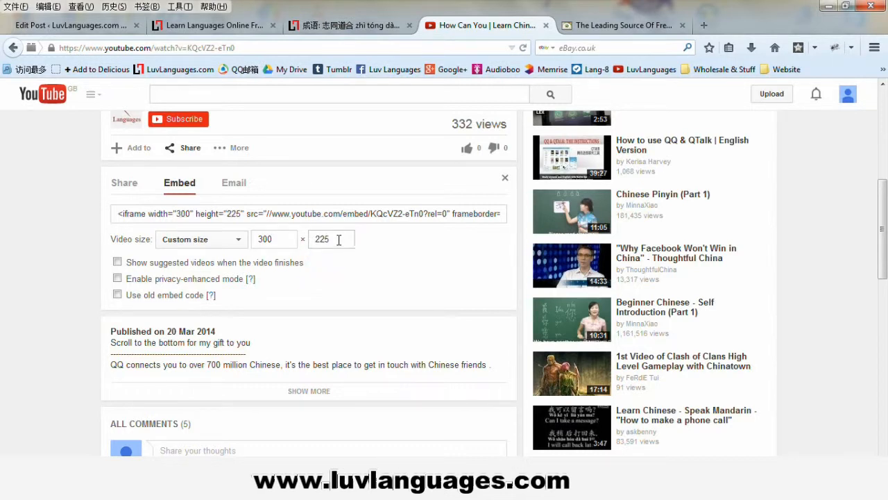
left_click(115, 213)
left_click_drag(115, 213, 759, 184)
key("ctrl+c")
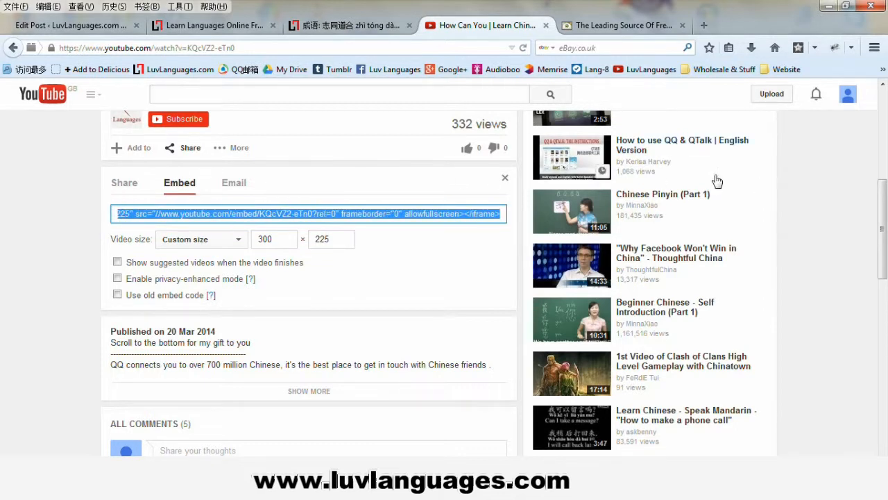
Step: Replace the existing iframe in the VIDEO LINK section of the post's HTML source with the copied embed code, and return to the visual editor
left_click(116, 26)
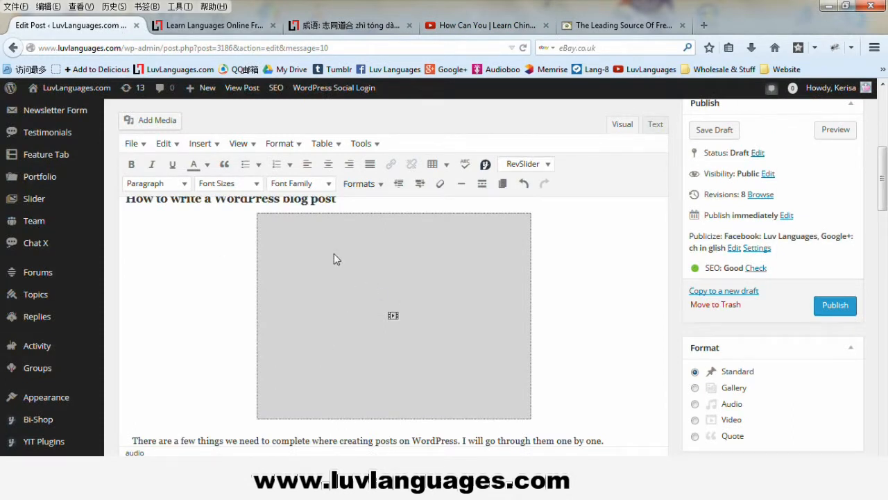
left_click(655, 126)
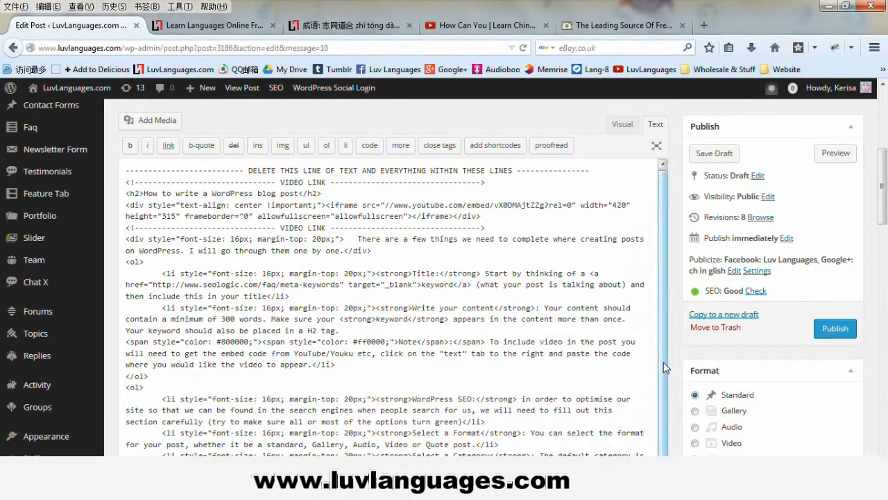
scroll(667, 367, "down", 1)
scroll(668, 400, "up", 1)
left_click(136, 205)
left_click(325, 203)
key("Return")
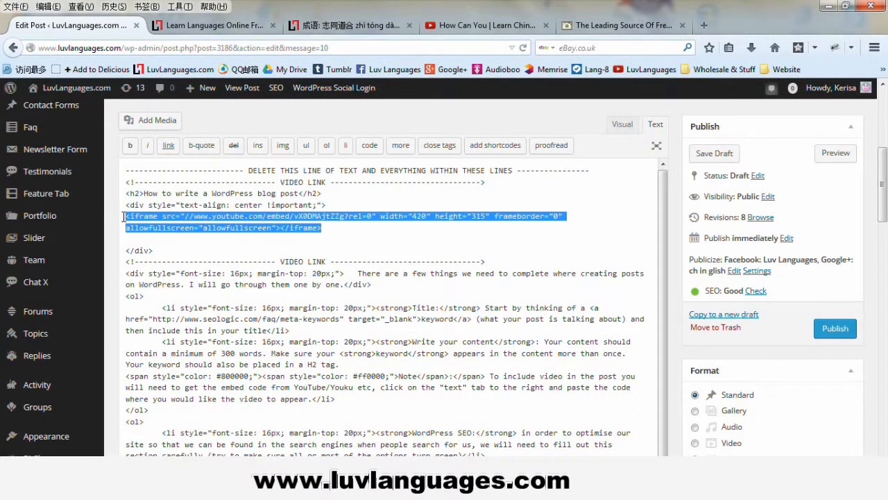
key("Delete")
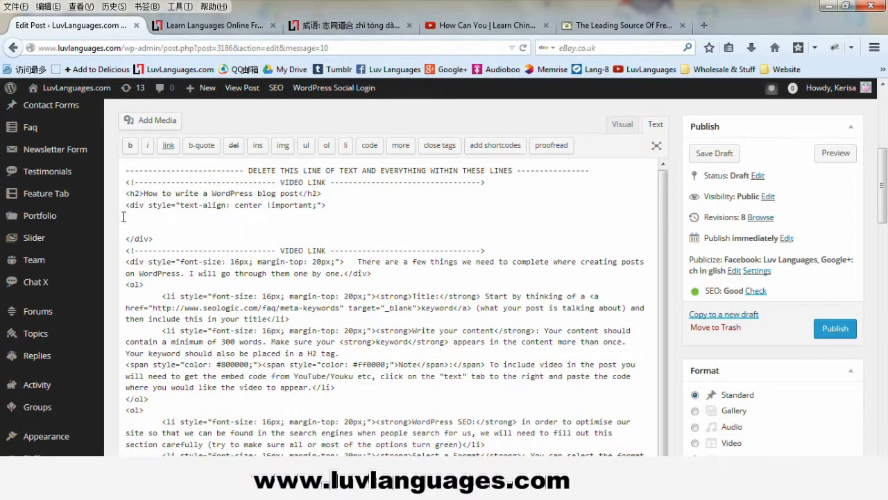
key("ctrl+v")
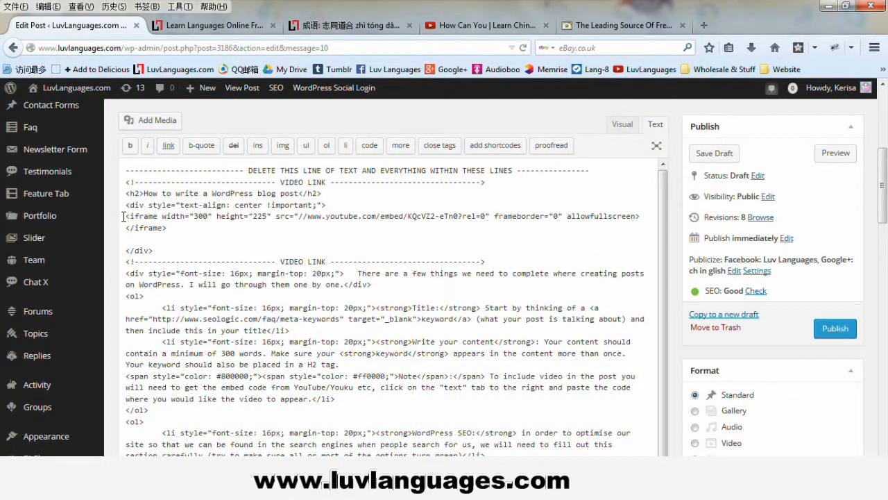
left_click(614, 124)
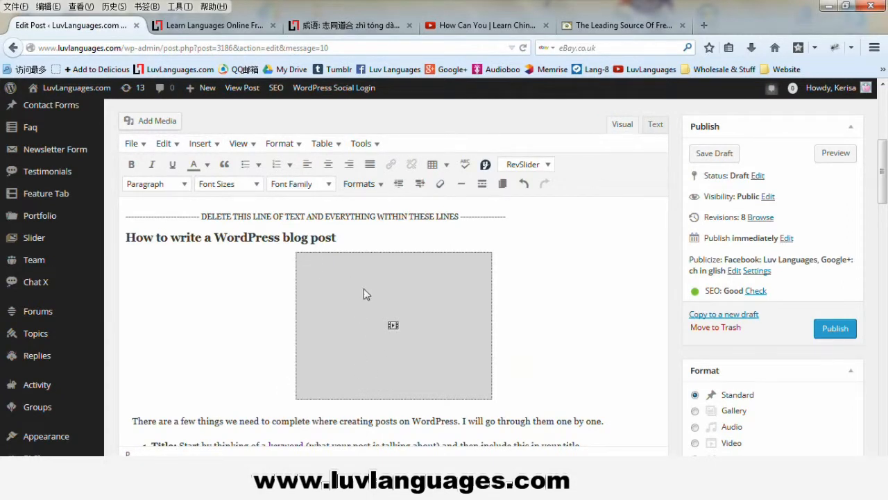
Step: Highlight the words "WordPress SEO" in list item 3 and view the WordPress SEO by Yoast section below the post
mouse_move(885, 160)
left_mouse_down()
mouse_move(877, 274)
mouse_move(878, 157)
left_mouse_up()
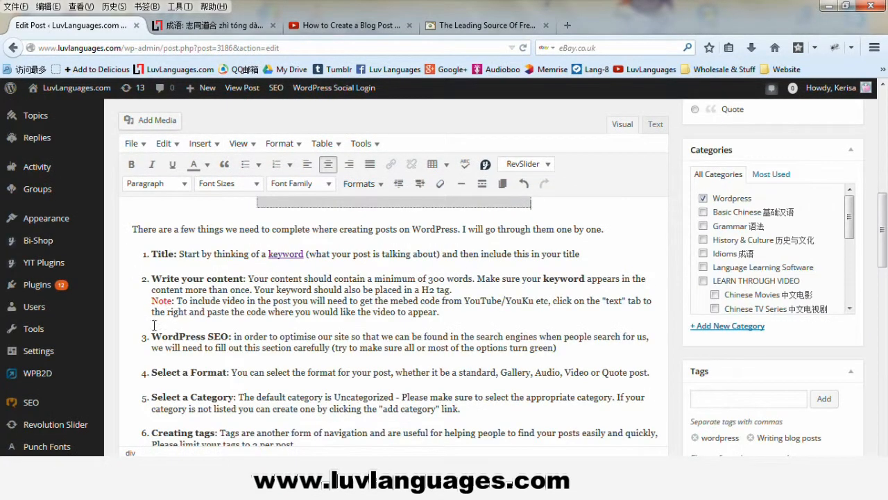
left_click_drag(152, 336, 229, 337)
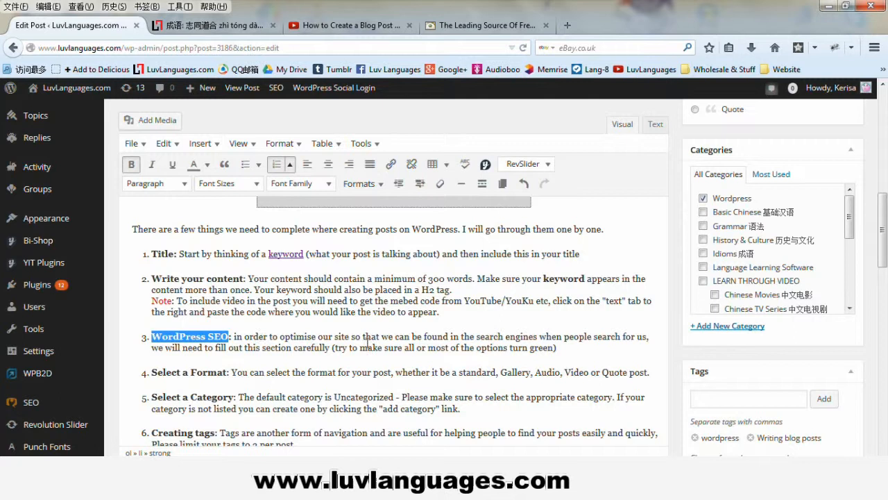
left_click_drag(883, 201, 881, 341)
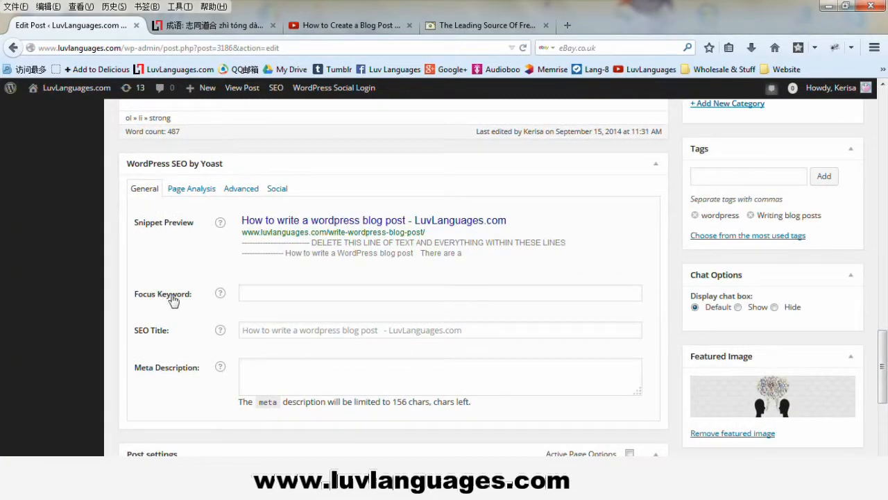
Step: Copy the post title into the Yoast Focus Keyword and edit it to "how to write a wordpress blog post"
left_click(281, 292)
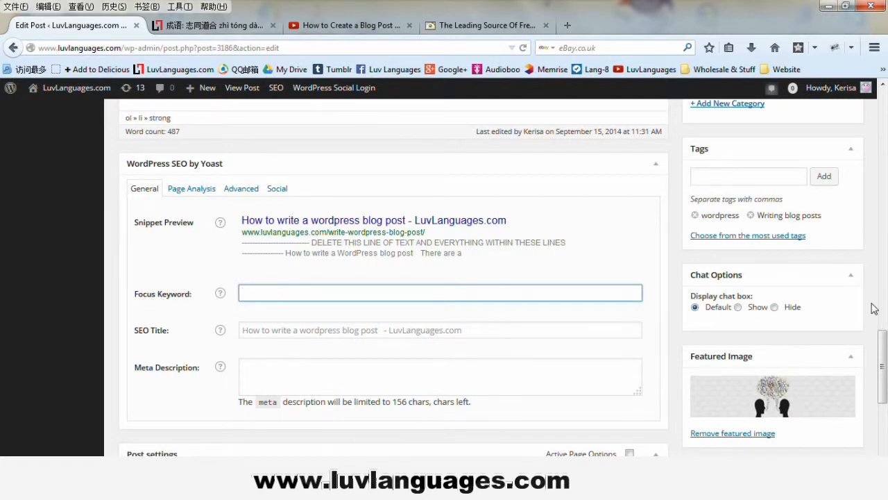
left_click_drag(883, 349, 885, 96)
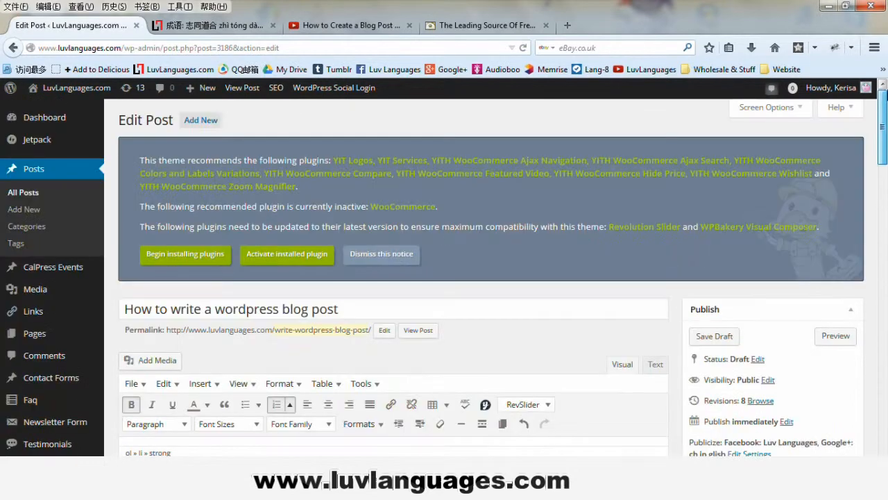
left_click_drag(125, 308, 350, 308)
key("ctrl+c")
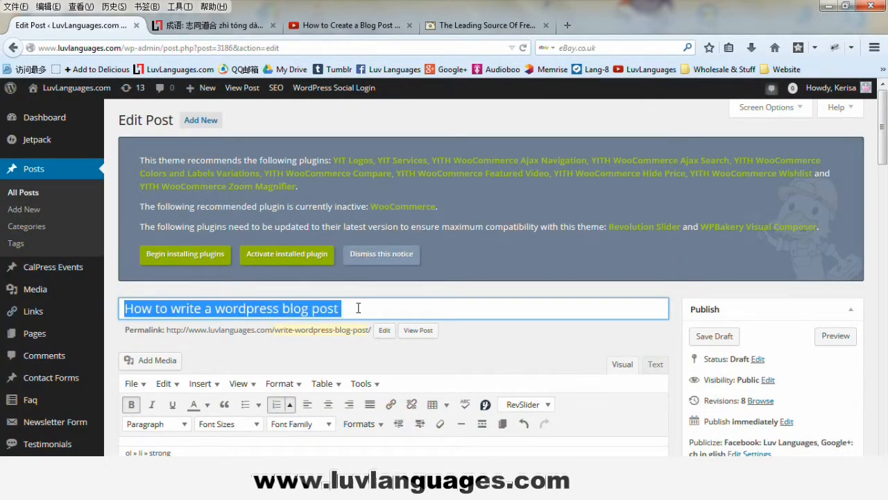
left_click_drag(885, 132, 878, 385)
left_click(367, 277)
key("ctrl+v")
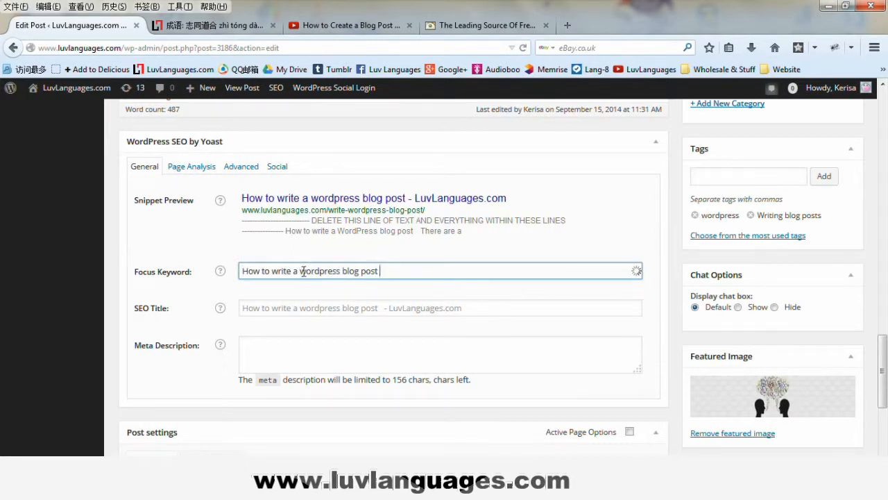
left_click(285, 287)
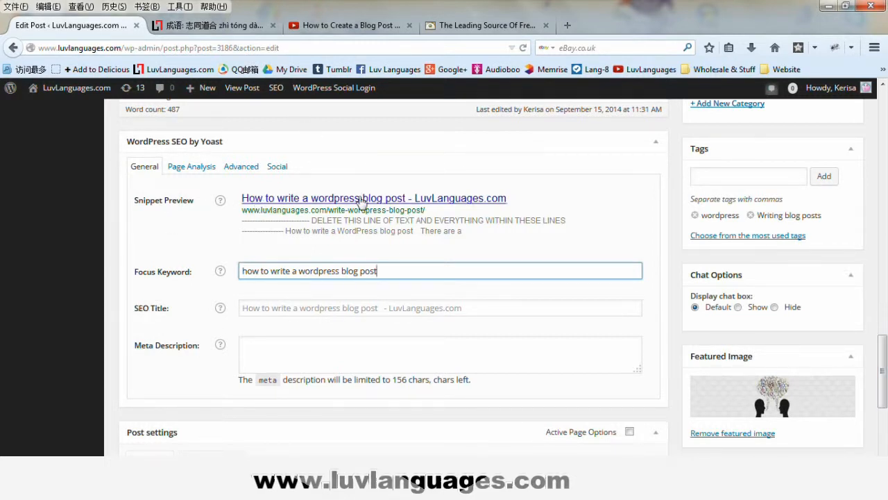
Step: Set the Yoast SEO Title to "How to write a wordpress blog post | luvlanguages.com"
left_click(245, 308)
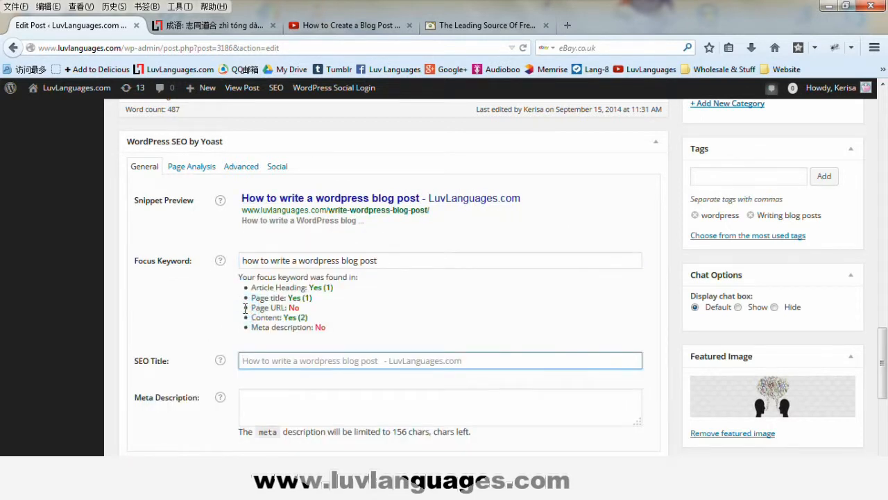
key("ctrl+v")
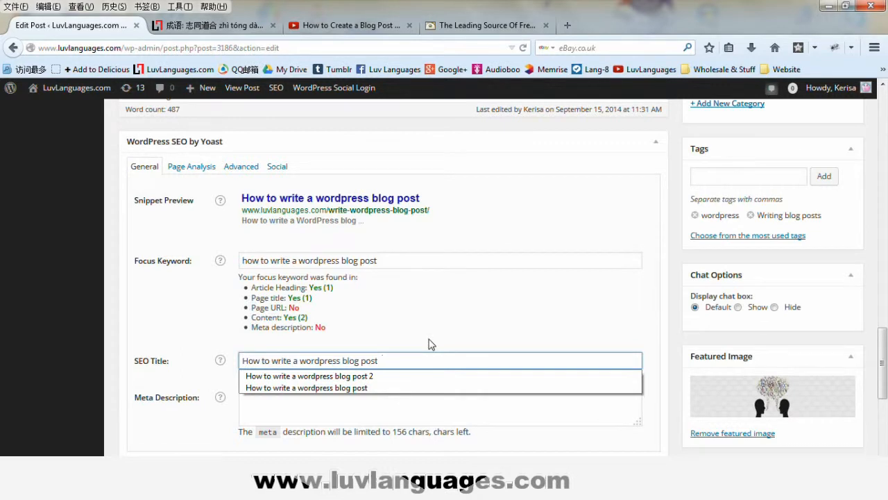
type("| luvla")
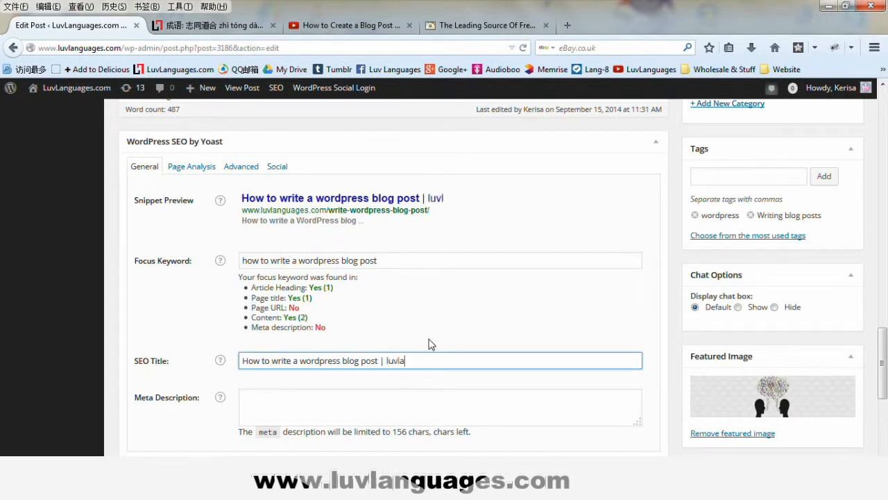
type("nguages.com")
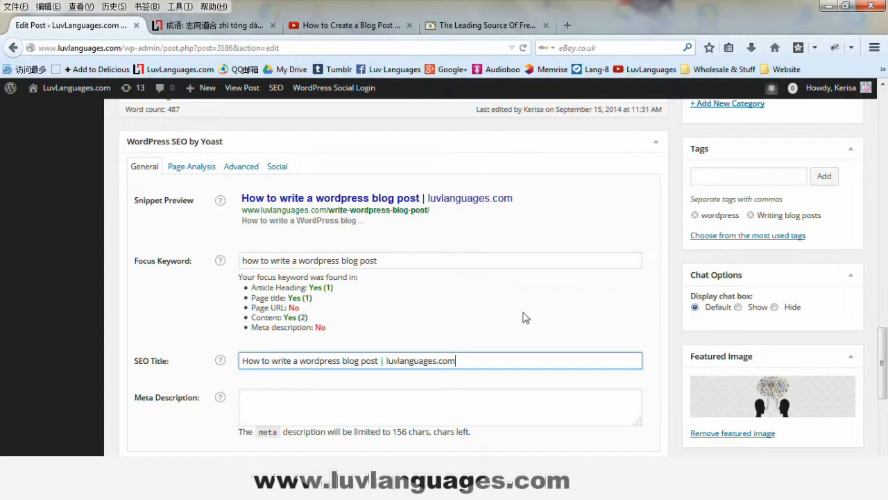
Step: Replace the permalink slug with the full post title, giving how-to-write-a-wordpress-blog-post, and save the draft
left_click_drag(879, 340, 871, 130)
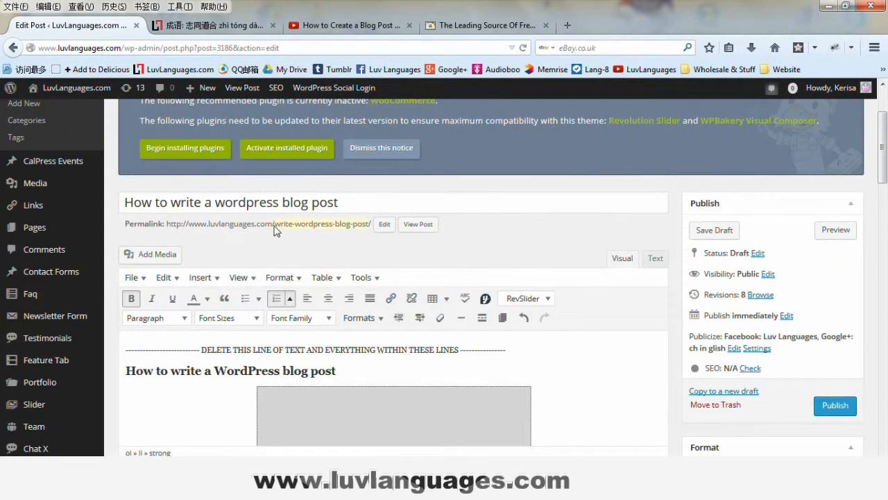
left_click(384, 225)
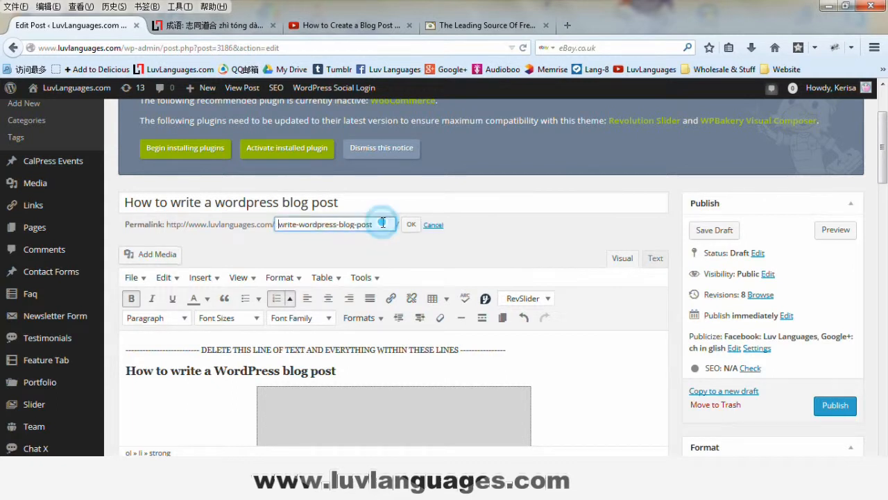
left_click_drag(383, 224, 240, 215)
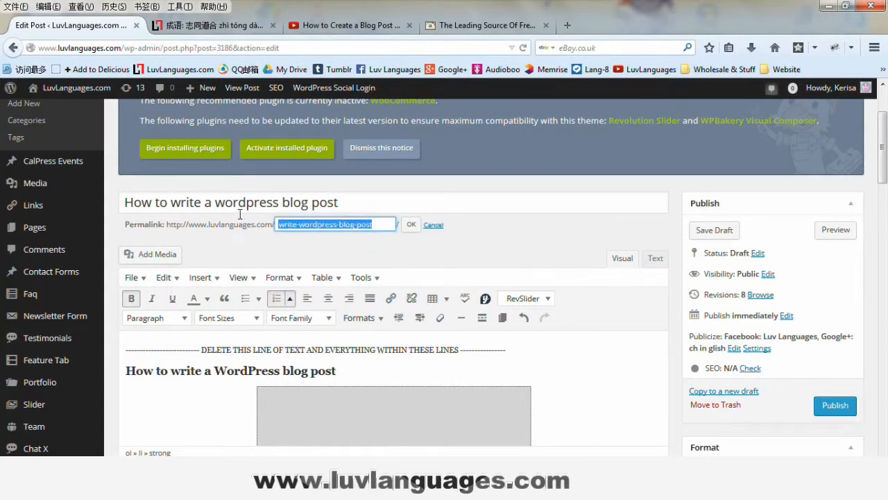
key("BackSpace")
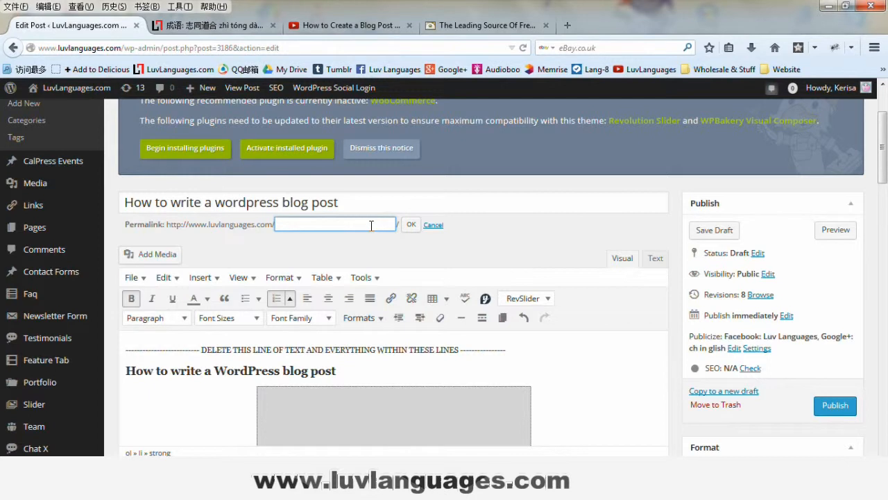
key("ctrl+v")
left_click(410, 225)
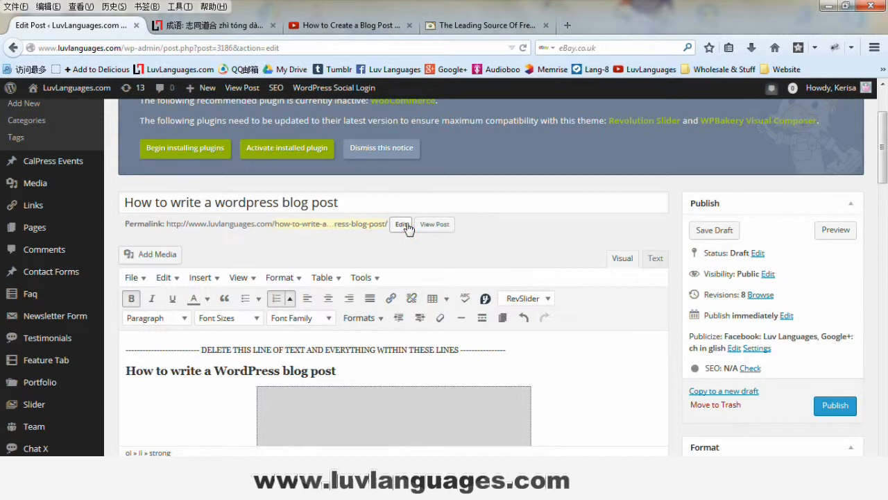
left_click(722, 232)
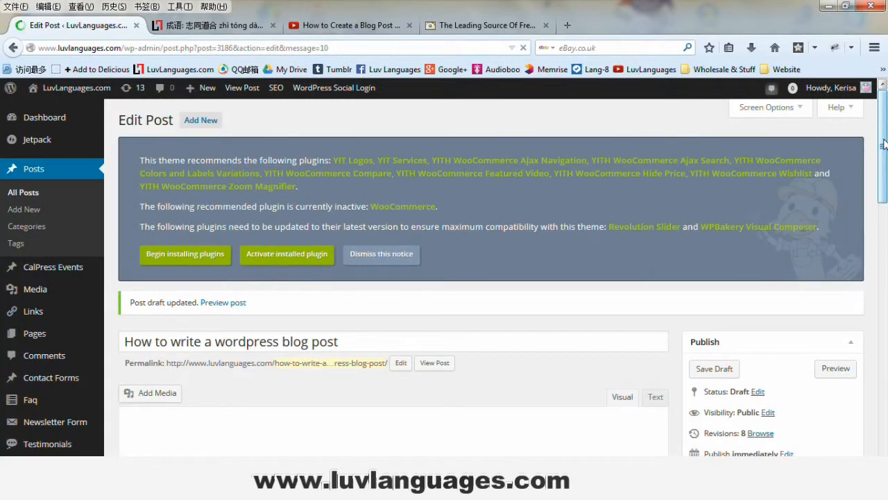
Step: Begin the Yoast Meta Description with "How to write a wordpress blog post -"
left_click_drag(883, 144, 884, 374)
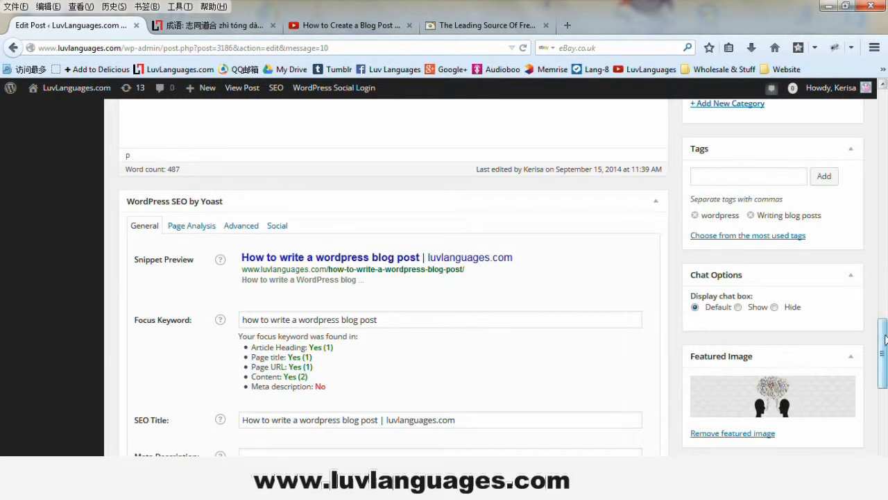
scroll(416, 333, "down", 2)
left_click(280, 323)
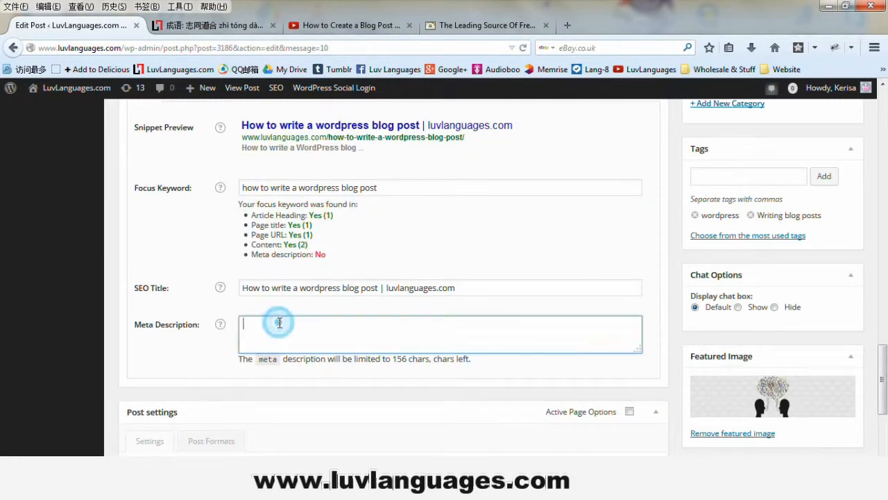
key("ctrl+v")
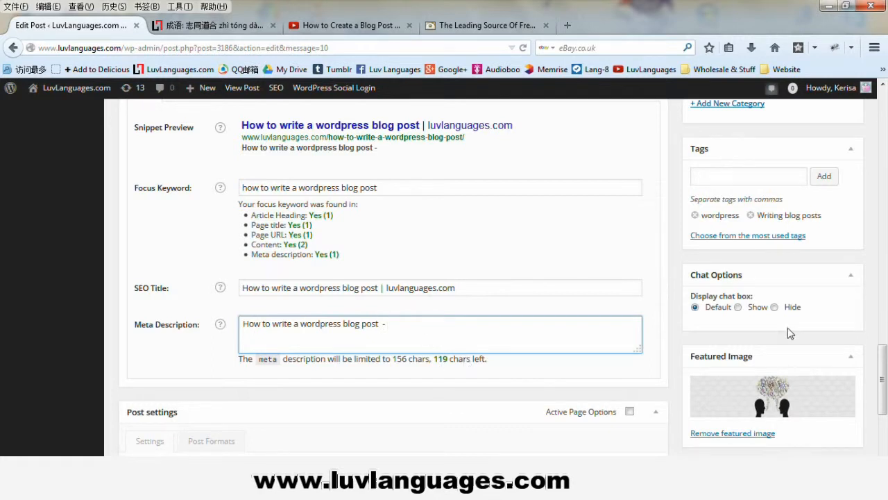
Step: Copy the introductory line starting "There are a few things we need to complete" from the post and append it to the Meta Description
left_click_drag(882, 356, 876, 201)
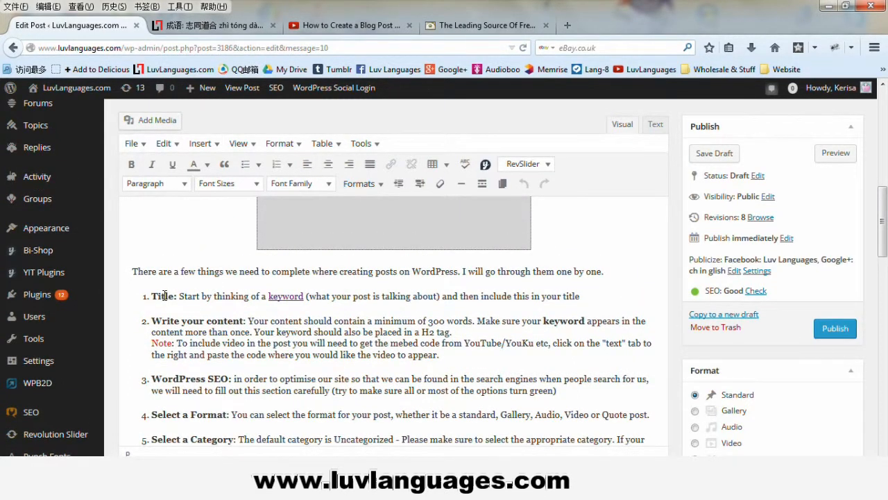
left_click_drag(131, 267, 607, 265)
key("ctrl+c")
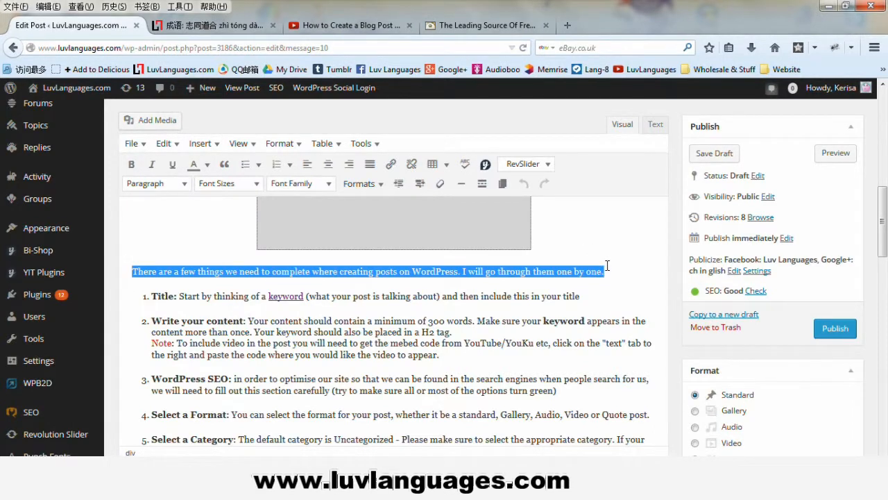
left_click_drag(883, 249, 882, 411)
left_click(502, 308)
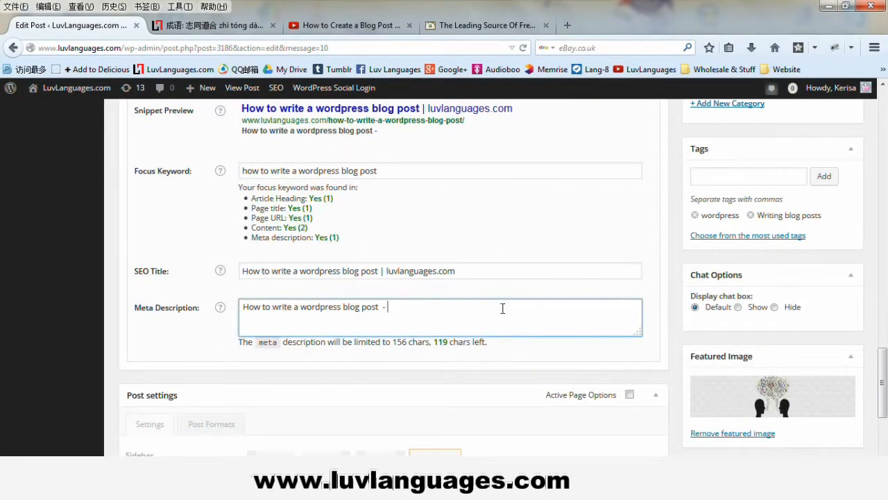
key("ctrl+v")
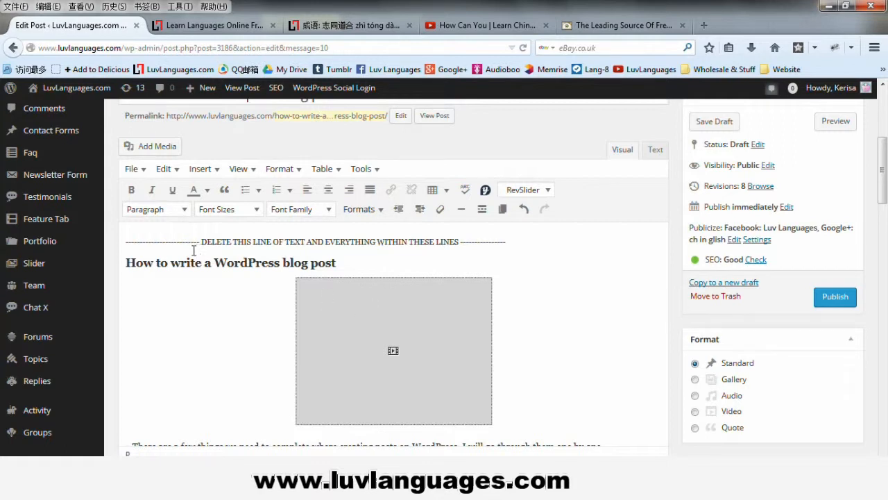
Step: Highlight the line "How to write a WordPress blog post" in the content and view the heading formats available for it
left_click_drag(126, 262, 357, 259)
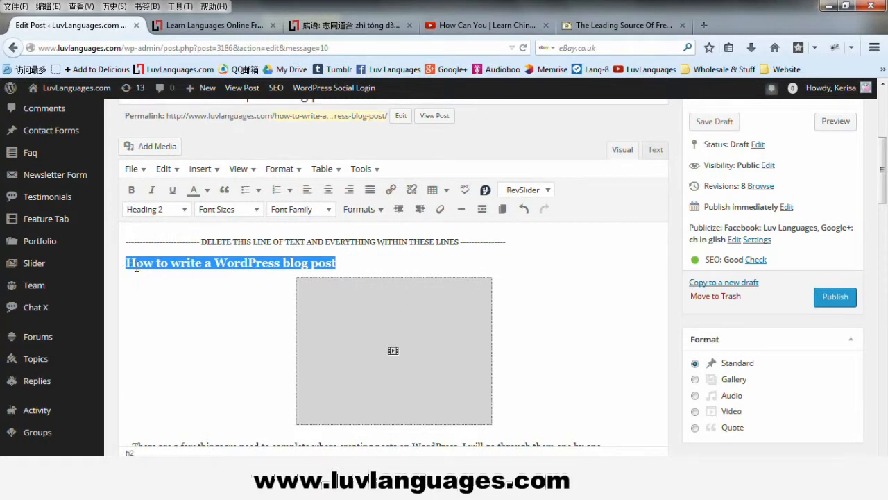
left_click(280, 169)
mouse_move(317, 333)
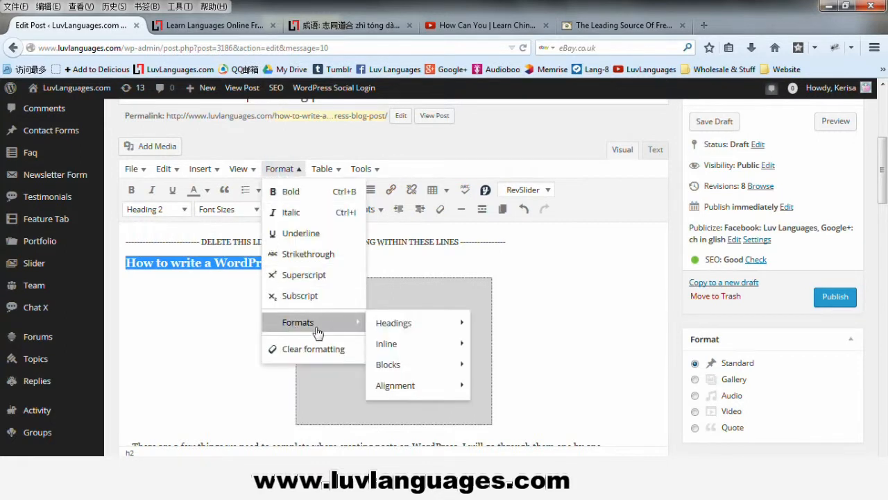
mouse_move(440, 329)
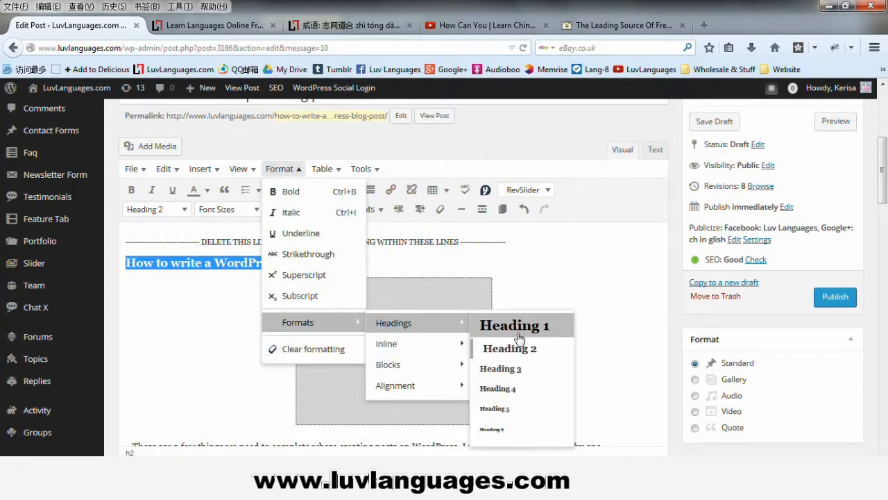
left_click(590, 264)
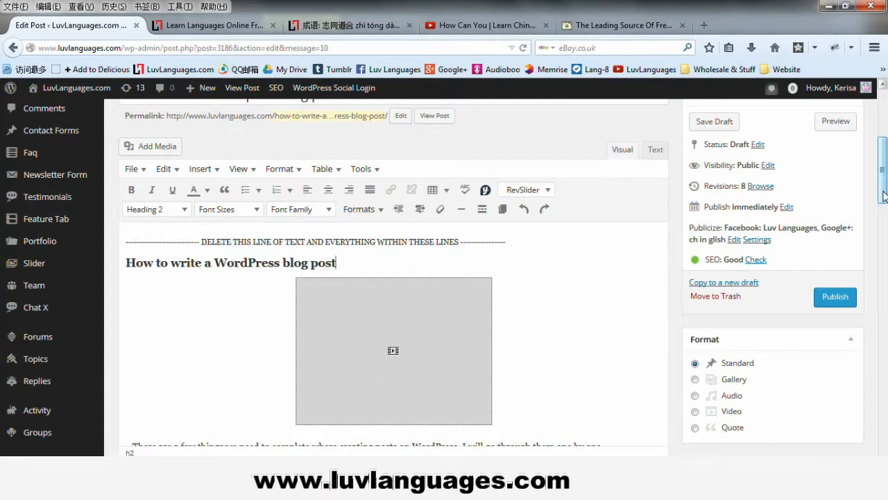
Step: Review the focus keyword checks, SEO Title and Meta Description in the WordPress SEO by Yoast section
left_click_drag(883, 197, 884, 302)
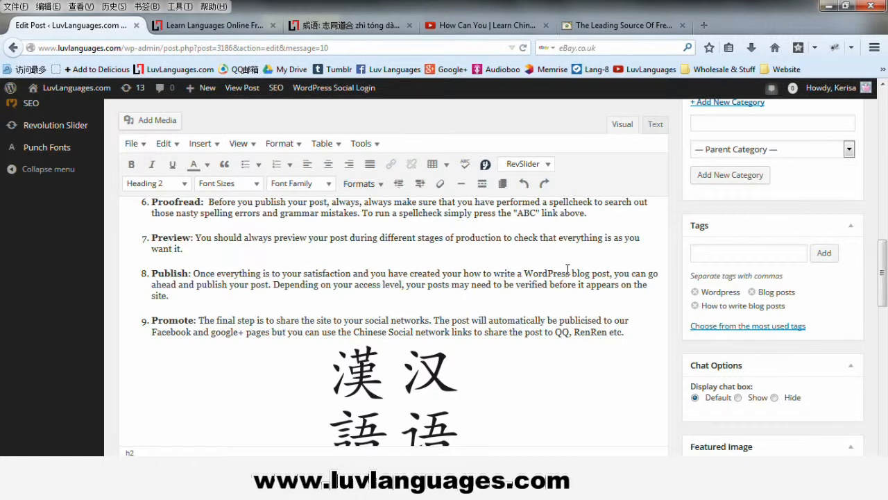
scroll(609, 272, "down", 10)
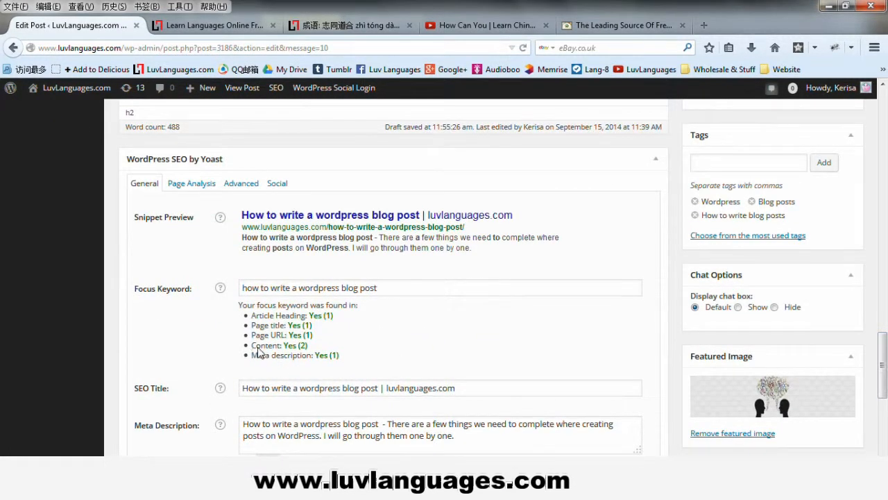
left_click(476, 387)
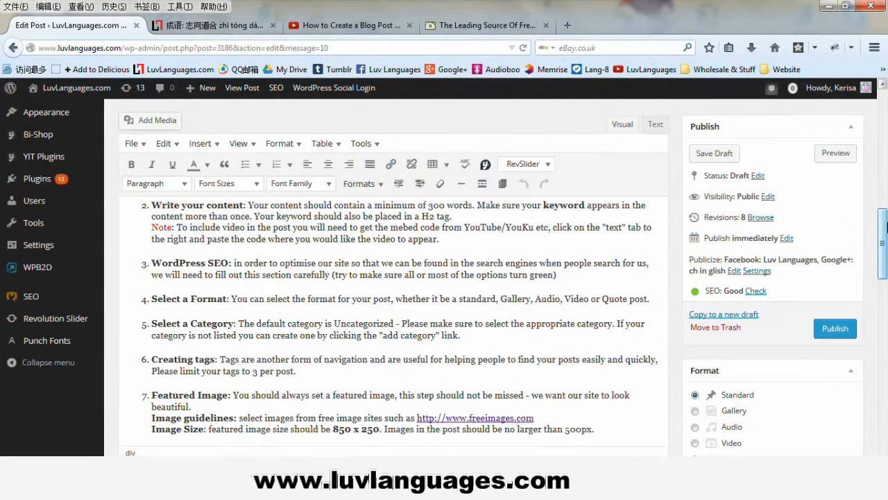
Step: Read the "Select a Category" instruction in the post and look through the full Categories list, including Uncategorized
scroll(884, 233, "down", 1)
left_click_drag(884, 227, 884, 234)
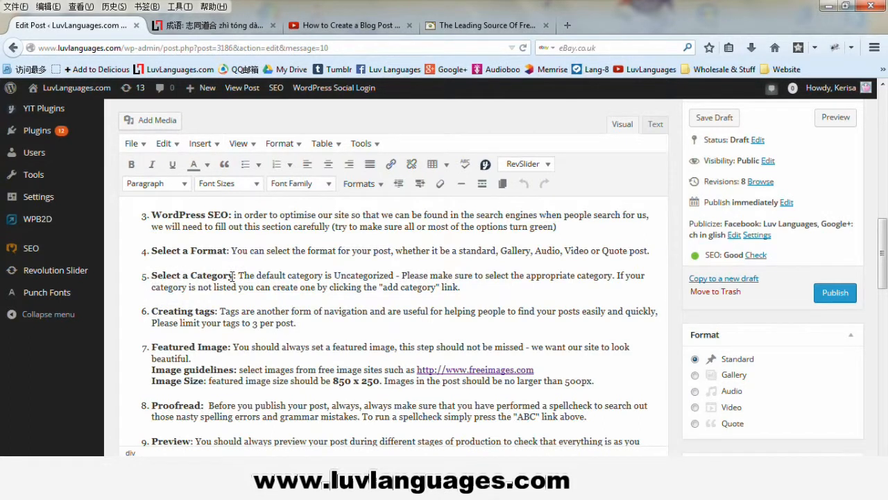
left_click_drag(884, 246, 885, 304)
left_click_drag(850, 241, 852, 308)
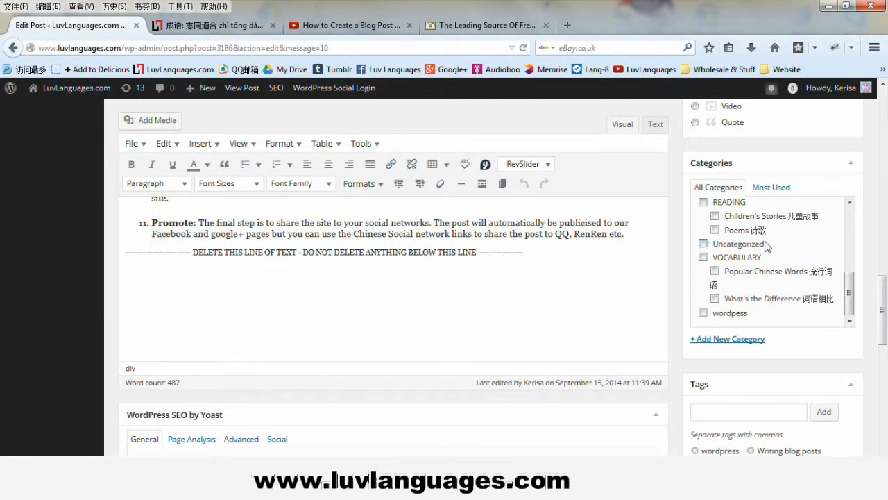
left_click(703, 243)
left_click_drag(843, 280, 844, 207)
left_click(842, 258)
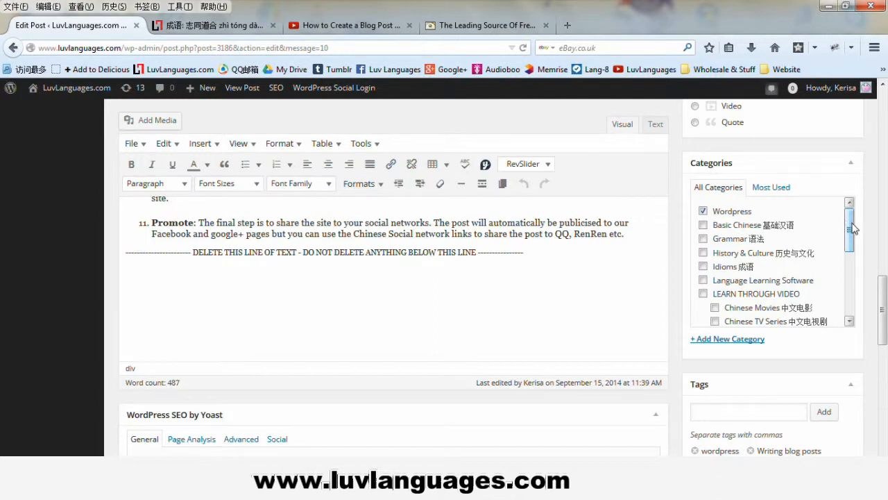
Step: Add a new category named "Wordpress 1" without a parent, and untick it for this post
left_click(731, 341)
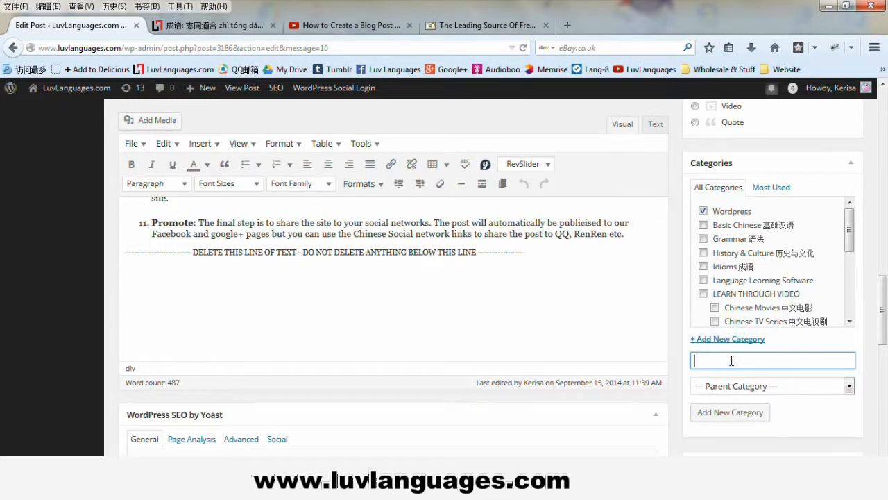
type("Wordpress 1")
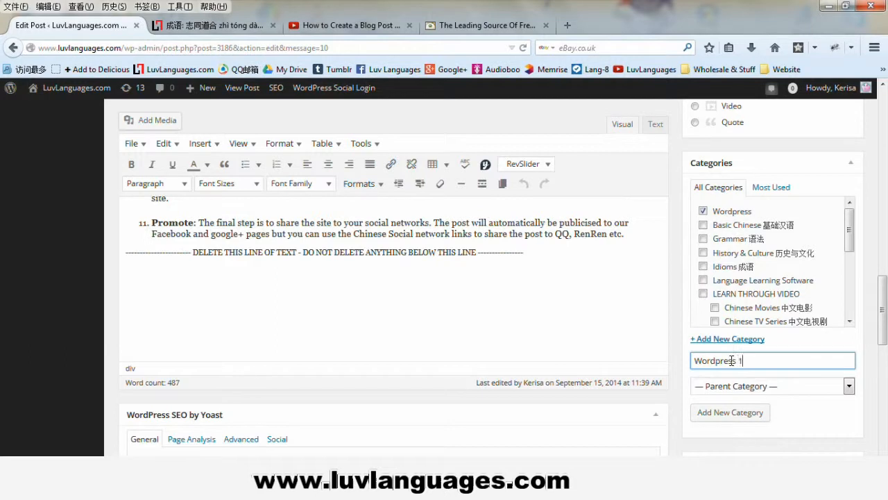
left_click(736, 414)
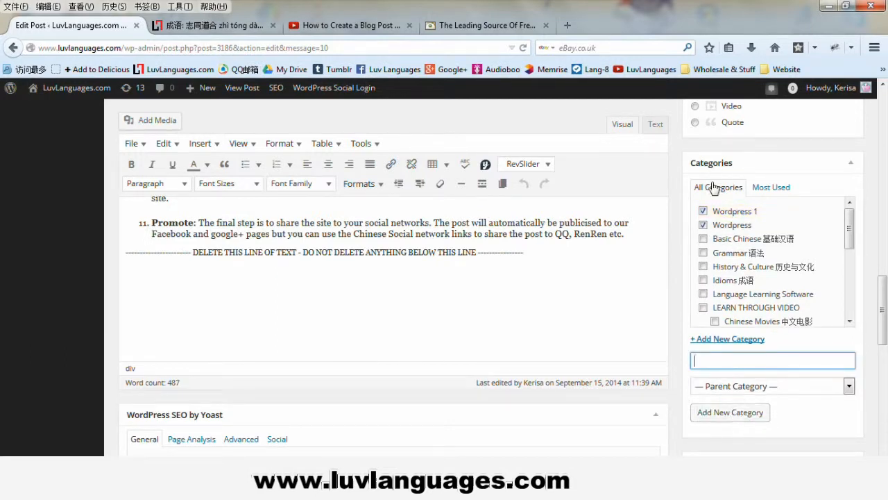
left_click(703, 211)
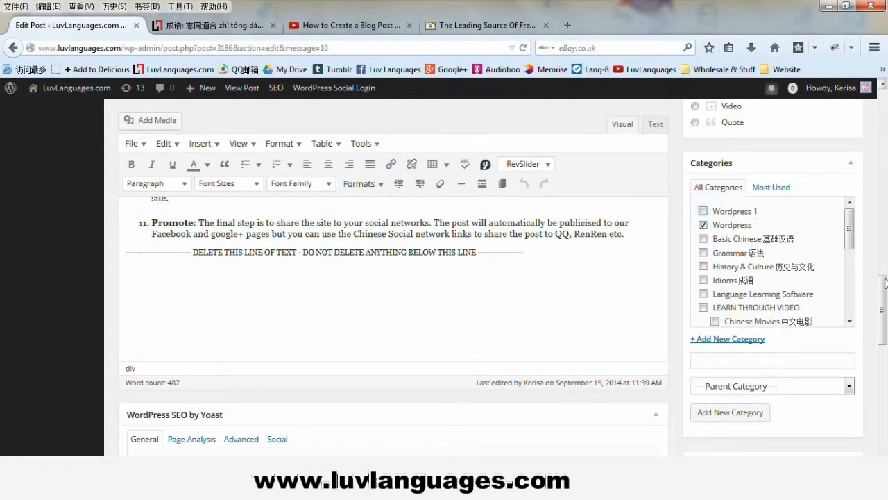
Step: View the "Creating tags" instruction and remove the tags "wordpress" and "Writing blog posts" from the post
left_click_drag(883, 278, 880, 221)
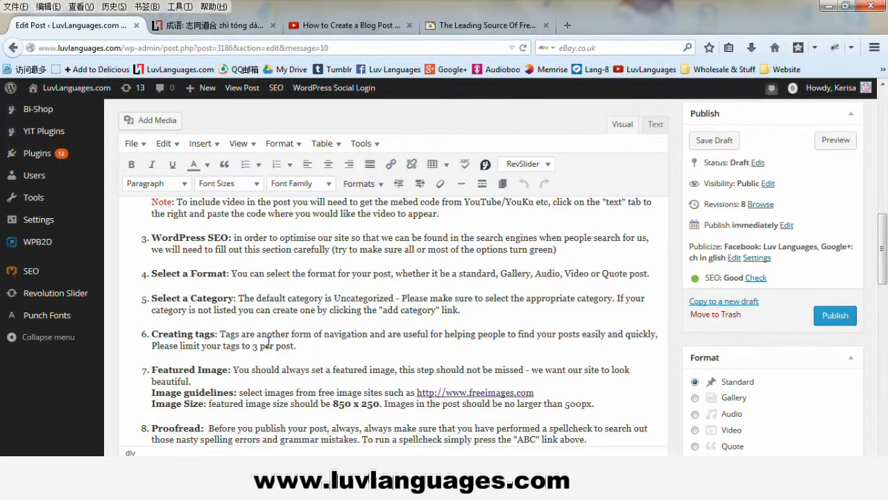
left_click_drag(883, 250, 883, 360)
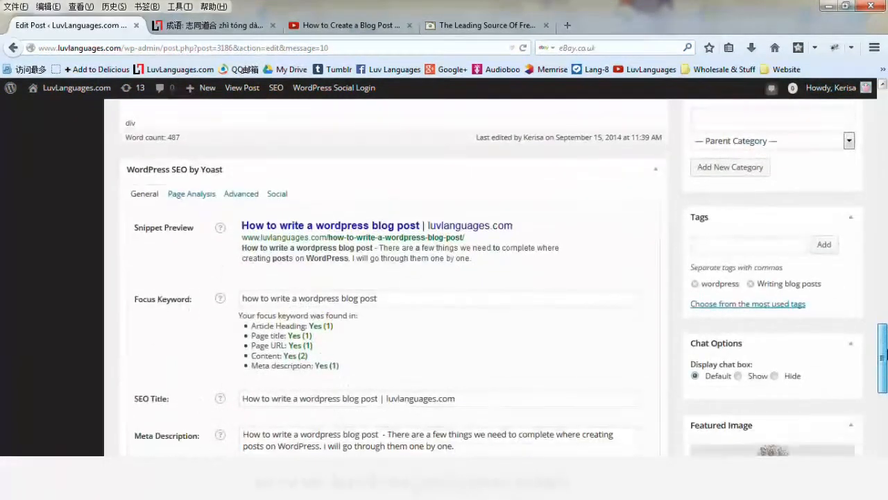
left_click(707, 218)
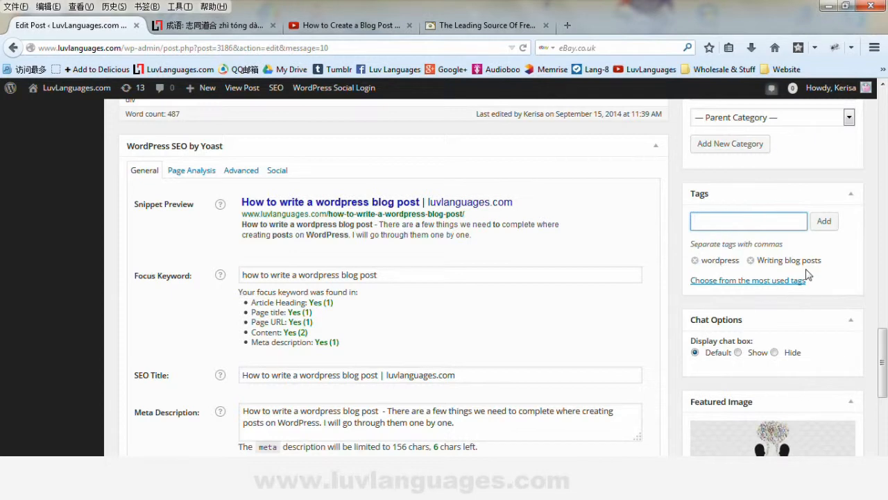
left_click(695, 260)
left_click(695, 260)
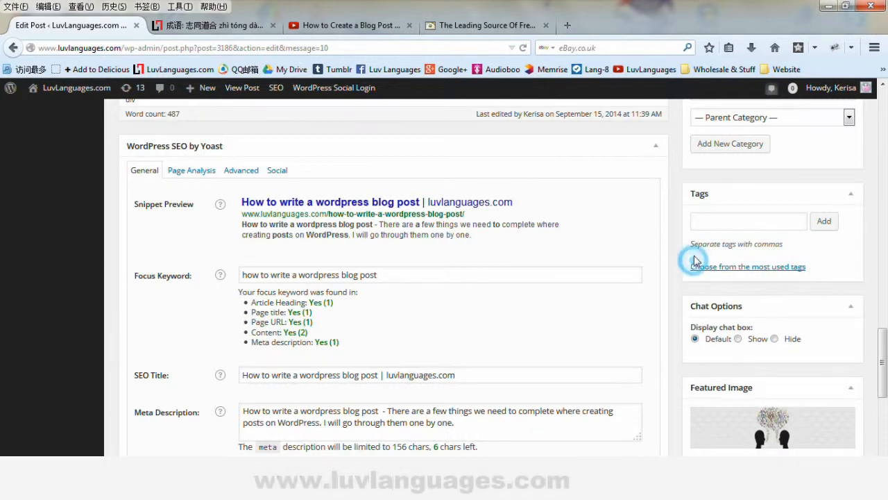
Step: Add the tags "Wordpress", "Blog posts" and "How to write blog posts" to the post
left_click(705, 220)
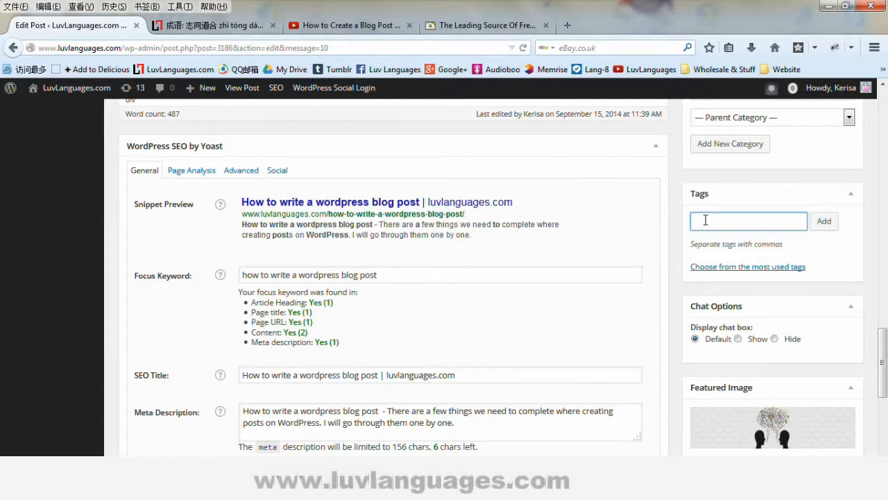
type("dpress")
left_click(824, 220)
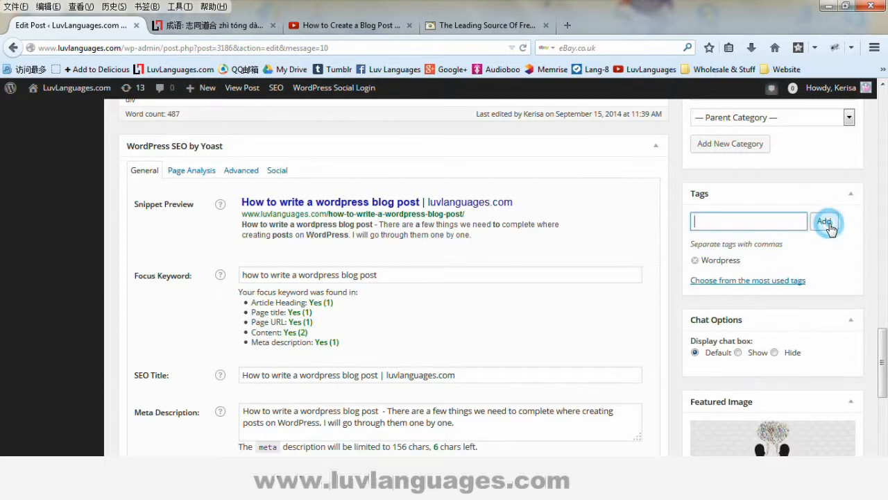
left_click(702, 223)
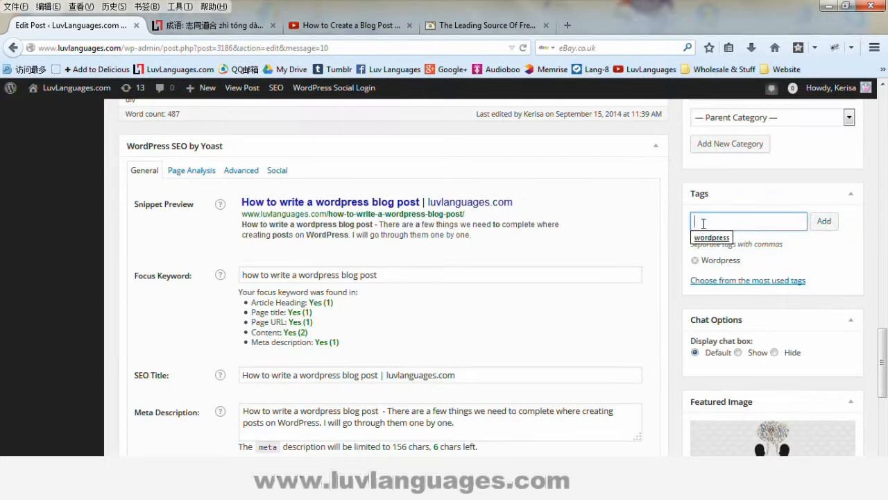
type("Blogpo")
type("os")
type("ts")
left_click(824, 221)
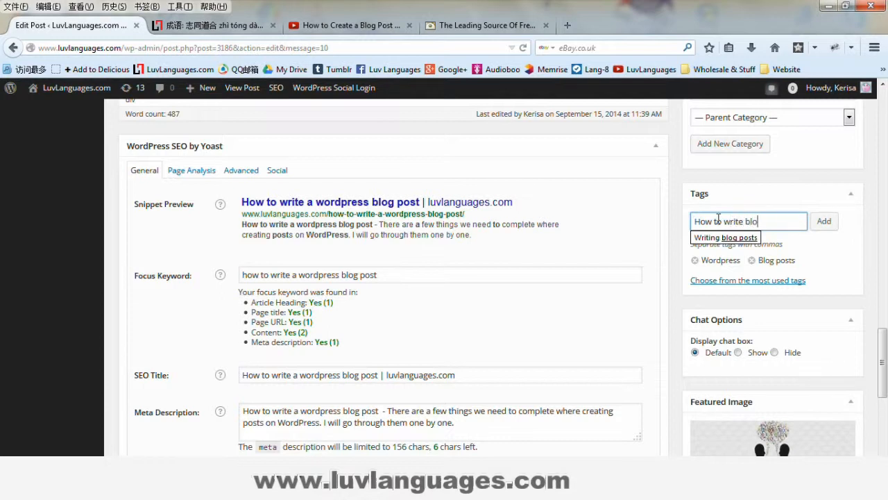
type("sts")
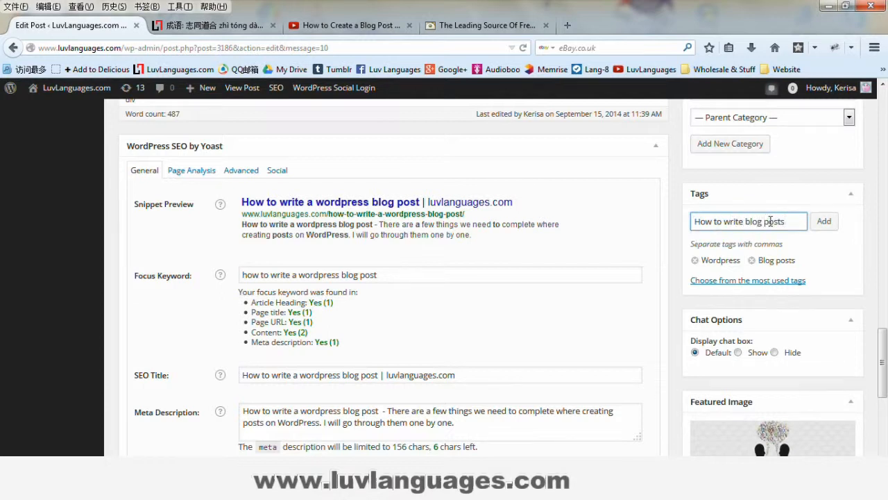
left_click(827, 224)
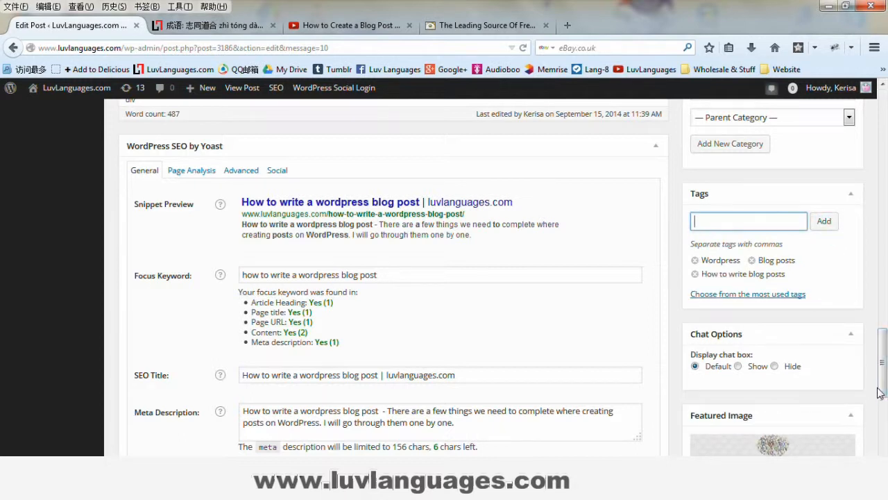
Step: View the "Featured Image" instruction in the post, and remove the existing featured image
left_click_drag(882, 373, 878, 281)
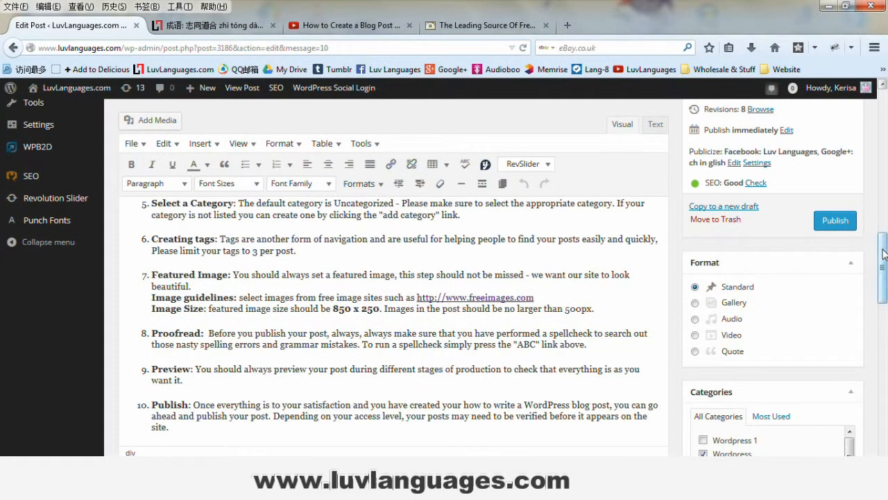
left_click_drag(883, 253, 885, 365)
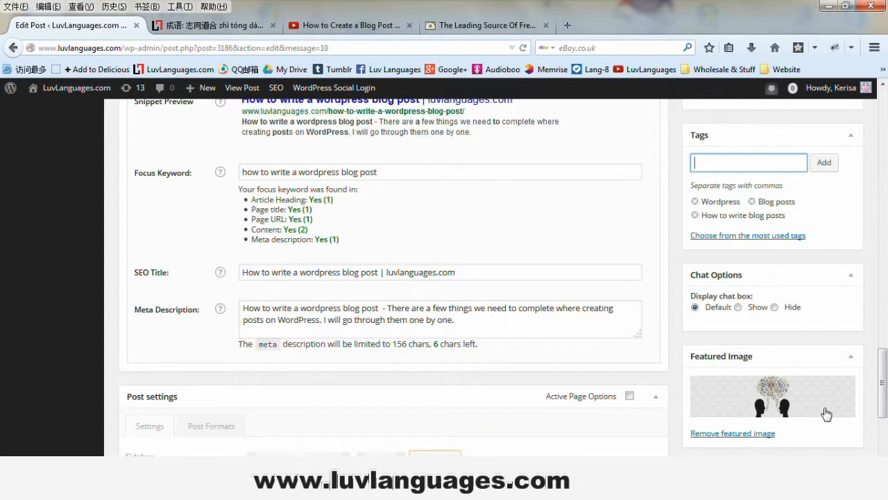
left_click(730, 435)
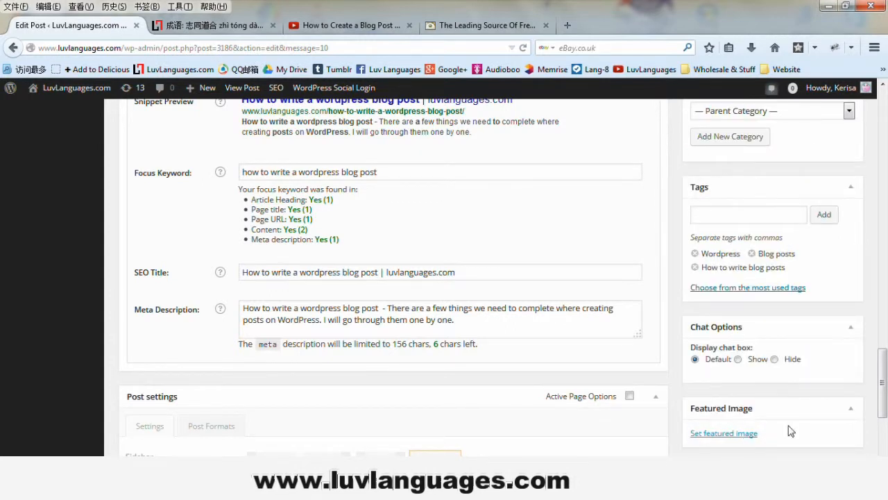
Step: Upload the vocabulary-banner-word image from the Chinese Portfolio folder as a new featured image candidate
left_click(737, 434)
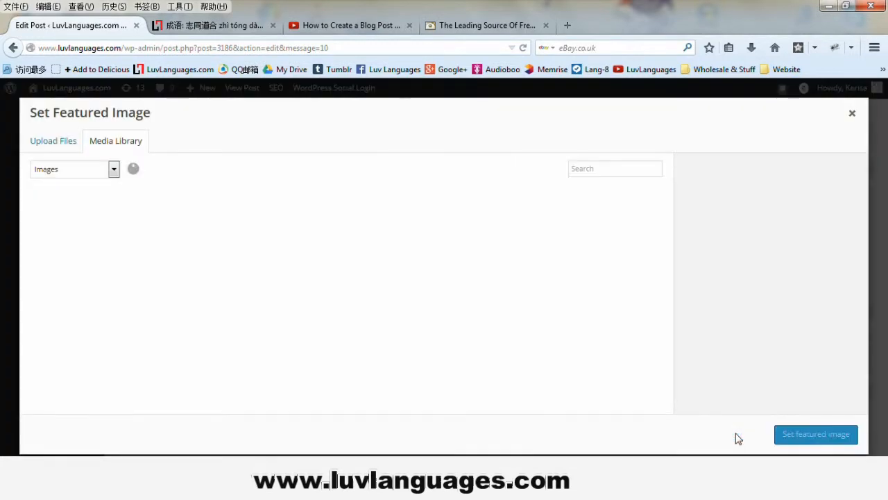
left_click(45, 142)
left_click(459, 297)
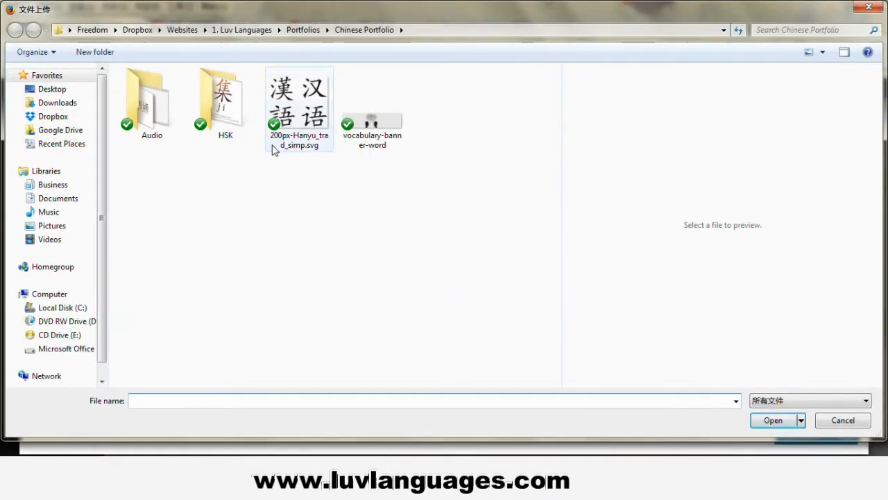
left_click(383, 137)
left_click(773, 421)
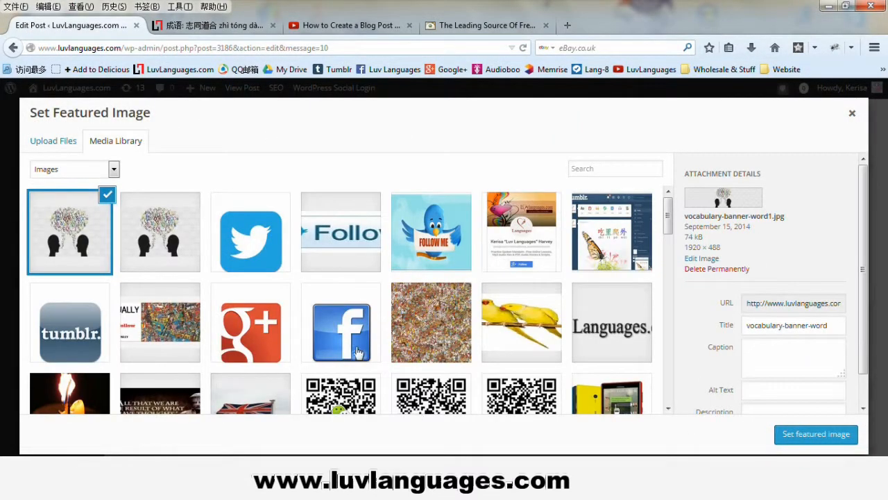
Step: Give the uploaded banner the alt text "how to write blog posts" and set it as the featured image
left_click(759, 392)
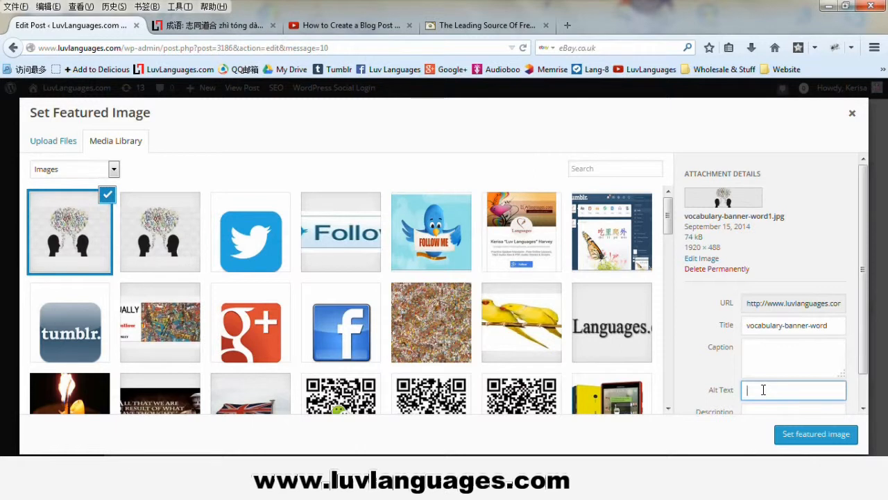
type("how to write blog posts")
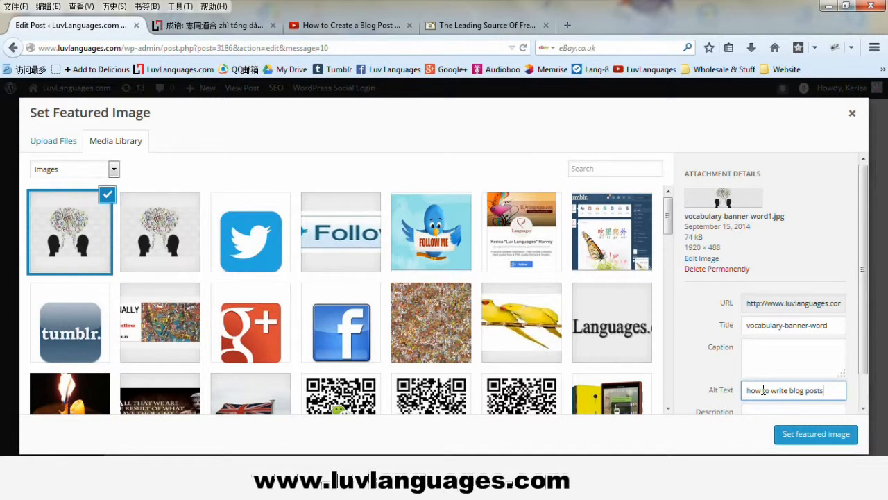
left_click(805, 436)
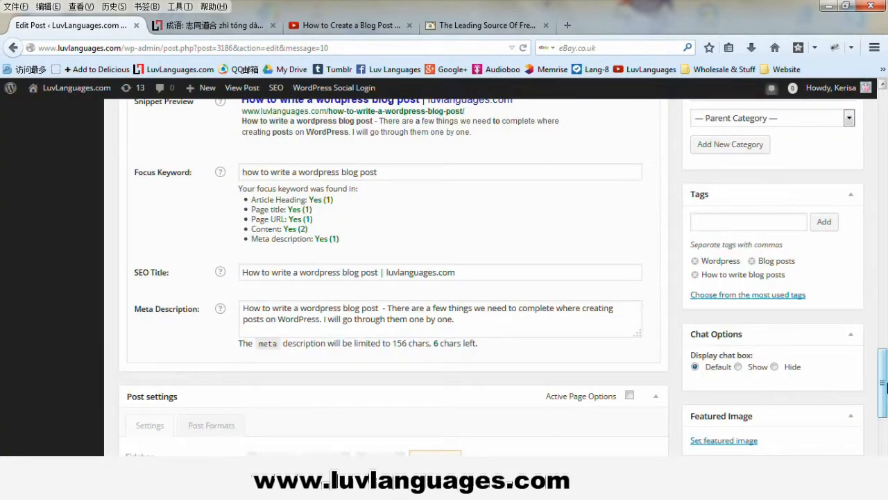
Step: Highlight the word "Proofread" in instruction 8 and run the Proofread Writing check on the post
left_click_drag(884, 378, 883, 270)
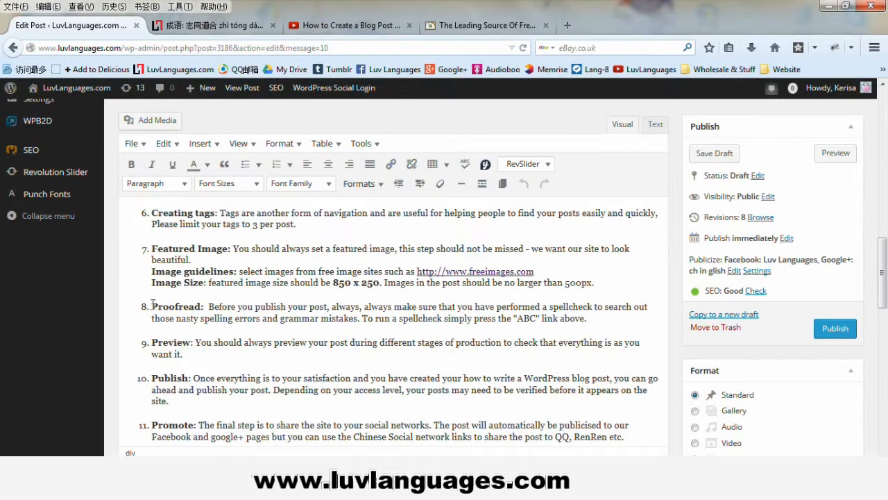
left_click_drag(152, 306, 201, 306)
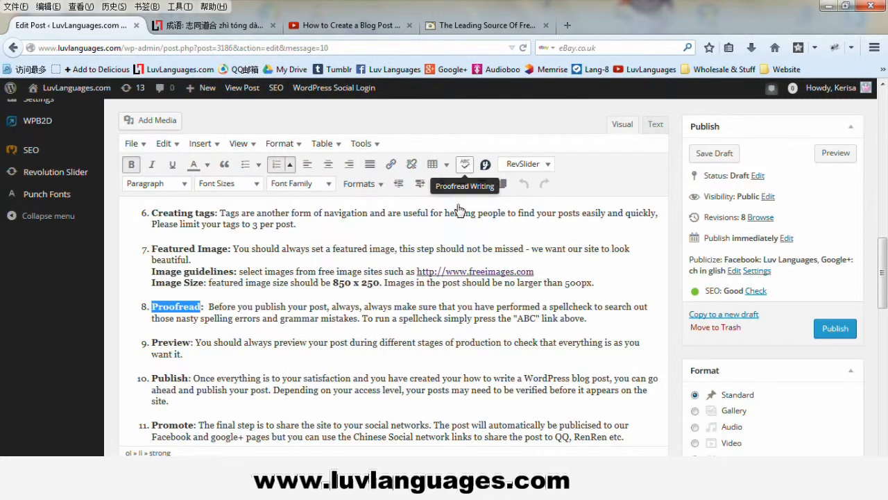
left_click(465, 165)
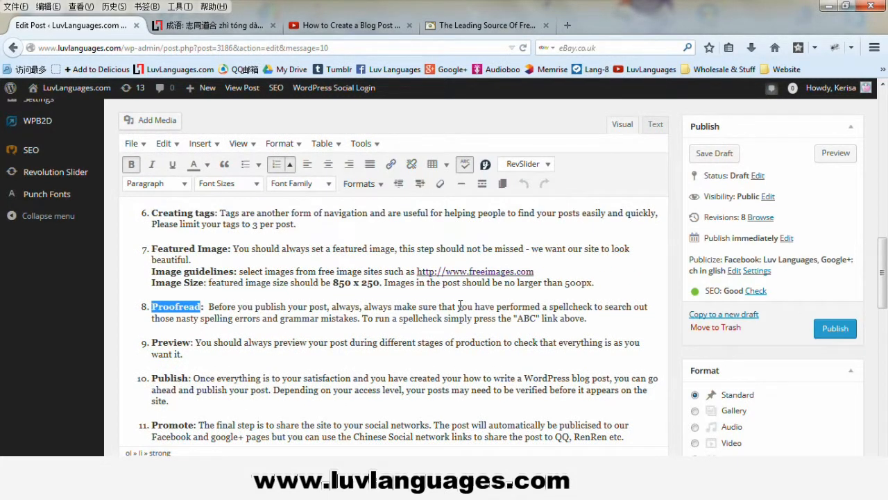
Step: Correct "mebed" to "embed" in the "Write your content" note and always ignore the spelling of "YouKu"
left_click_drag(884, 244, 885, 226)
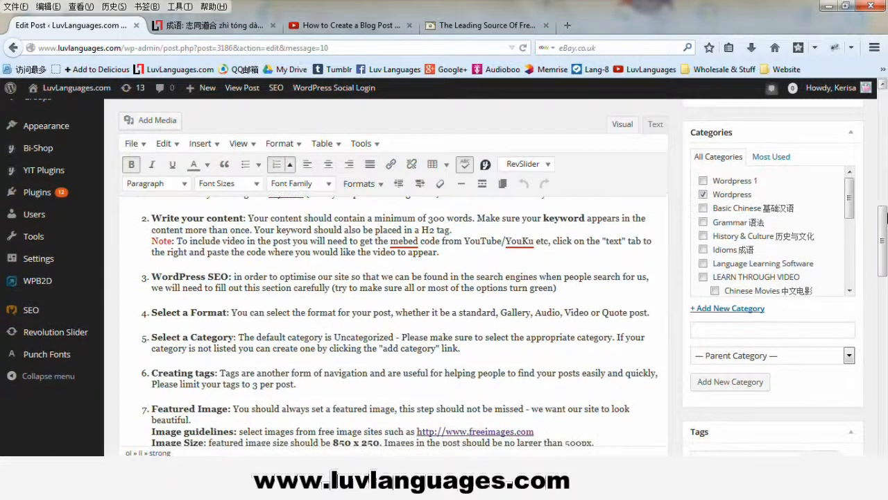
left_click(403, 246)
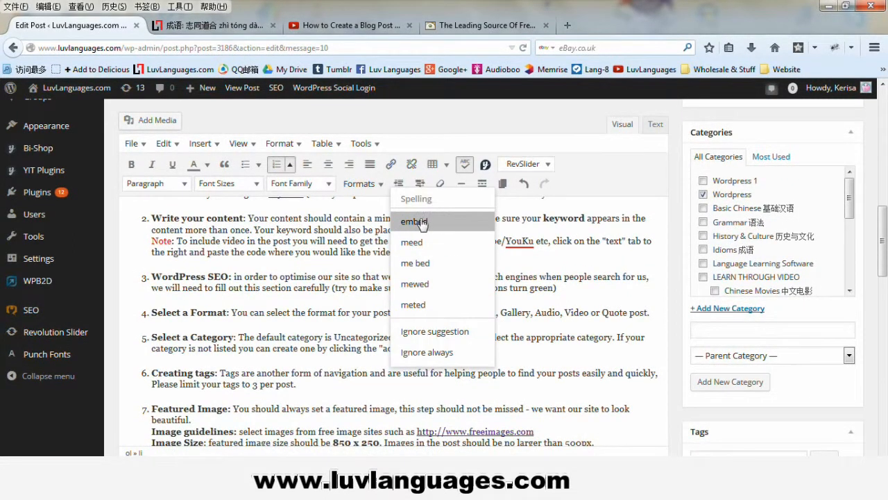
left_click(415, 222)
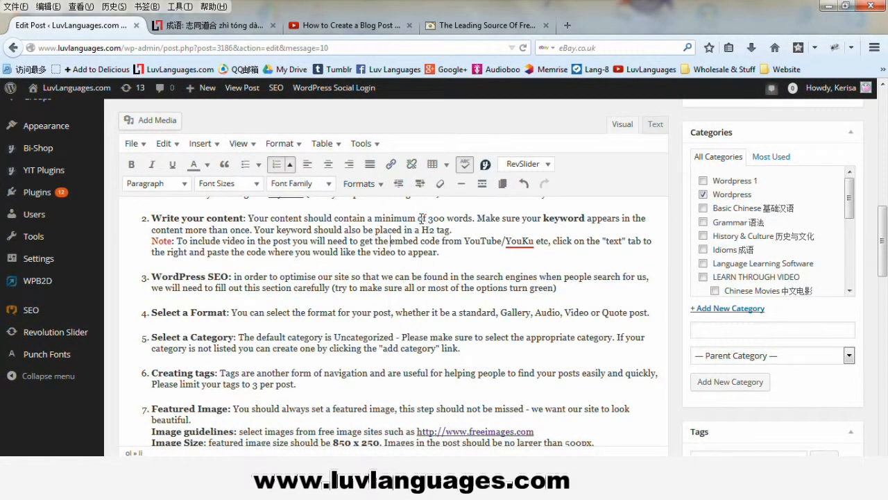
left_click(519, 248)
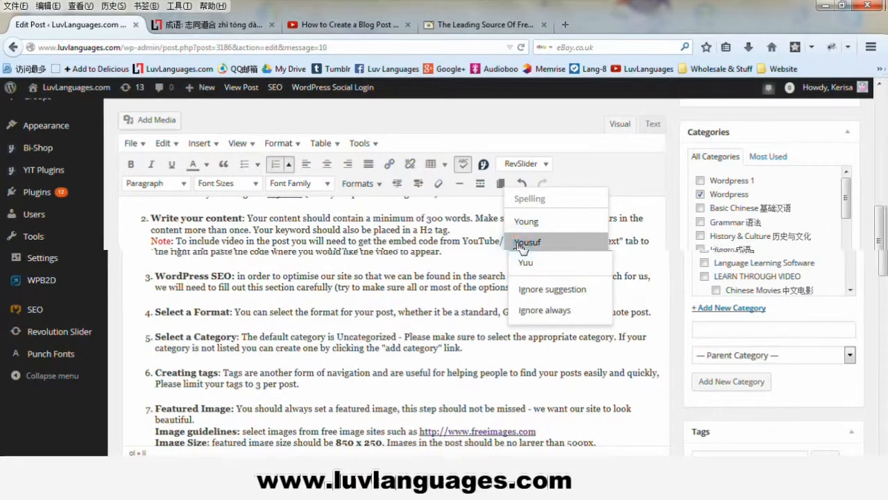
left_click(561, 311)
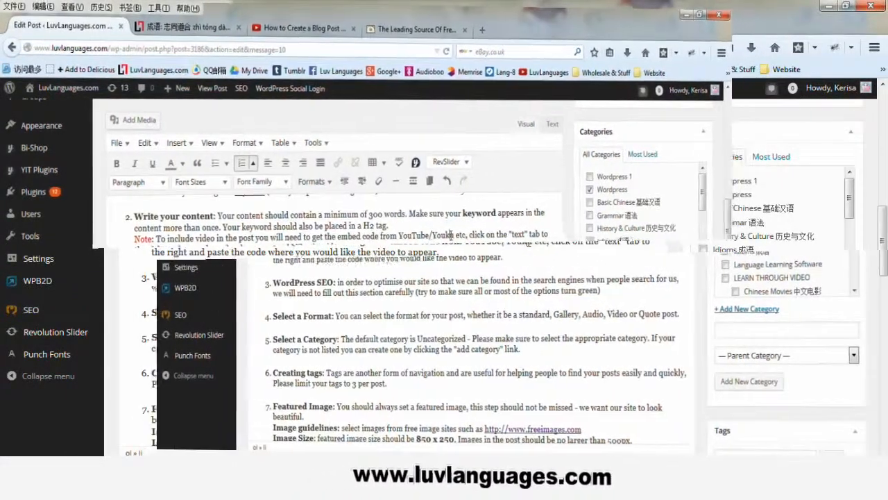
Step: Run the Proofread Writing check on the post again and dismiss its result message
mouse_move(881, 244)
left_mouse_down()
mouse_move(879, 336)
mouse_move(881, 236)
left_mouse_up()
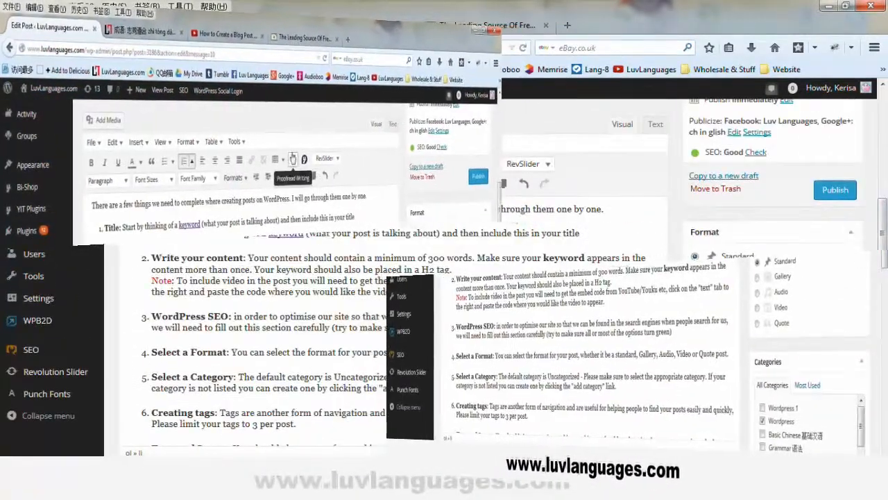
left_click(467, 167)
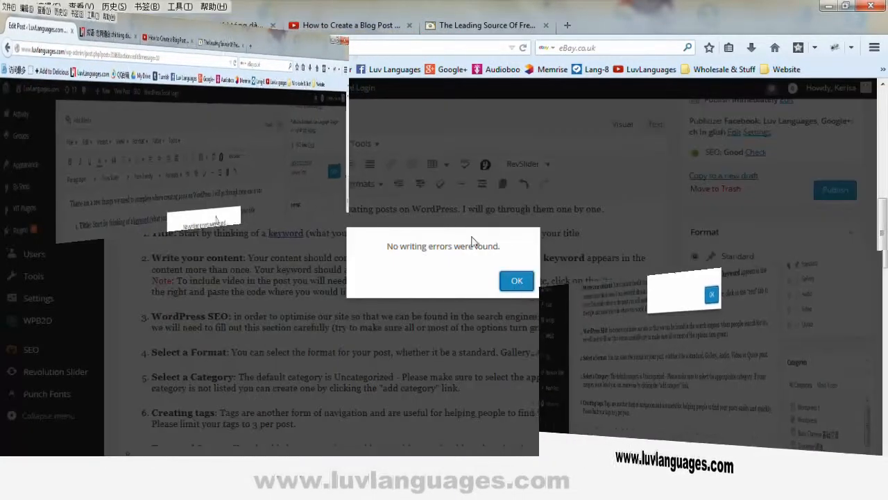
left_click(516, 281)
Step: Highlight the "Preview" heading in instruction 9 and open a preview of the post
scroll(416, 312, "down", 3)
scroll(403, 312, "down", 3)
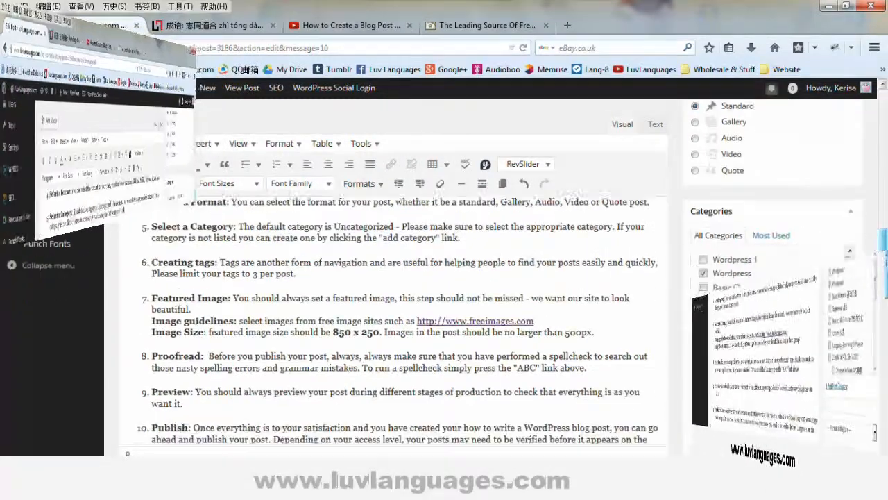
scroll(169, 291, "down", 2)
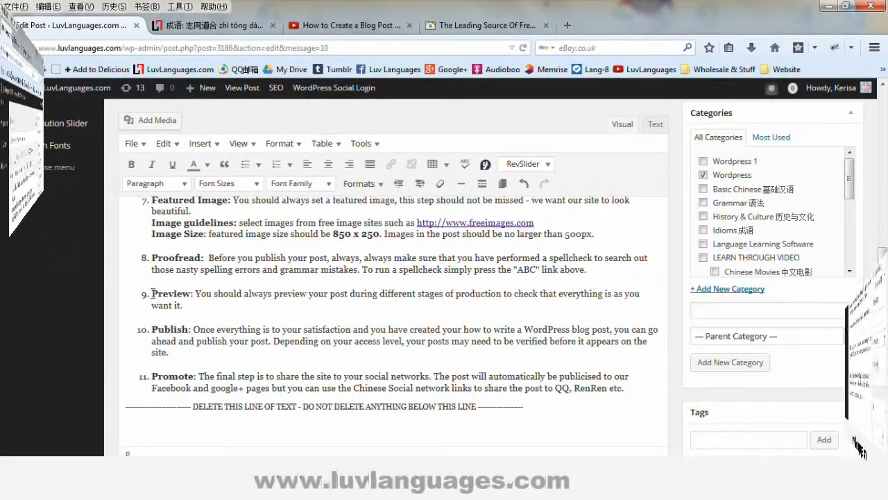
left_click_drag(152, 294, 193, 294)
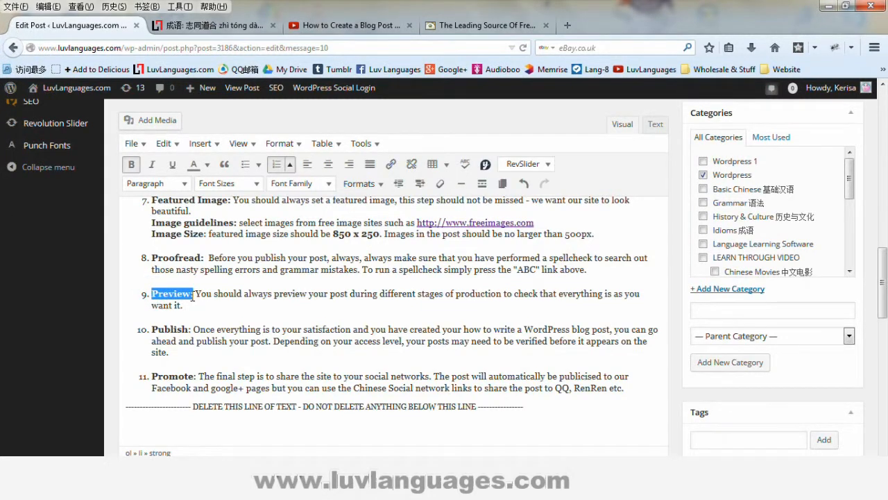
left_click_drag(885, 271, 887, 169)
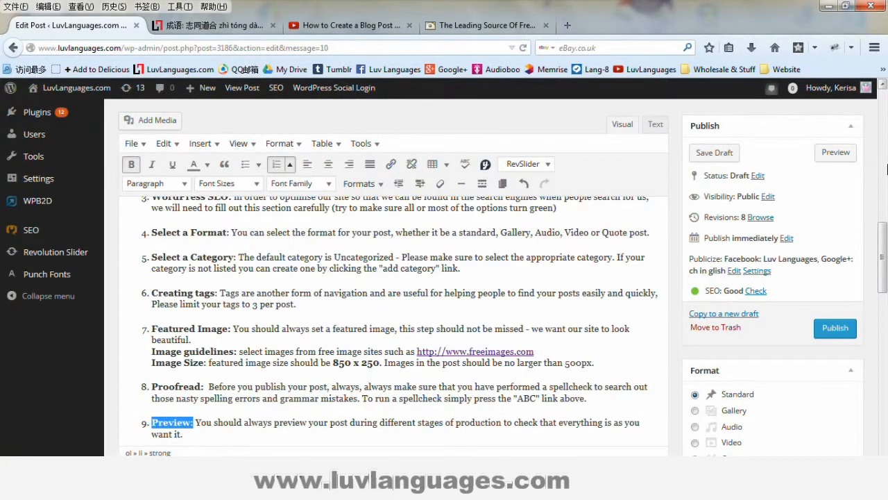
left_click(835, 152)
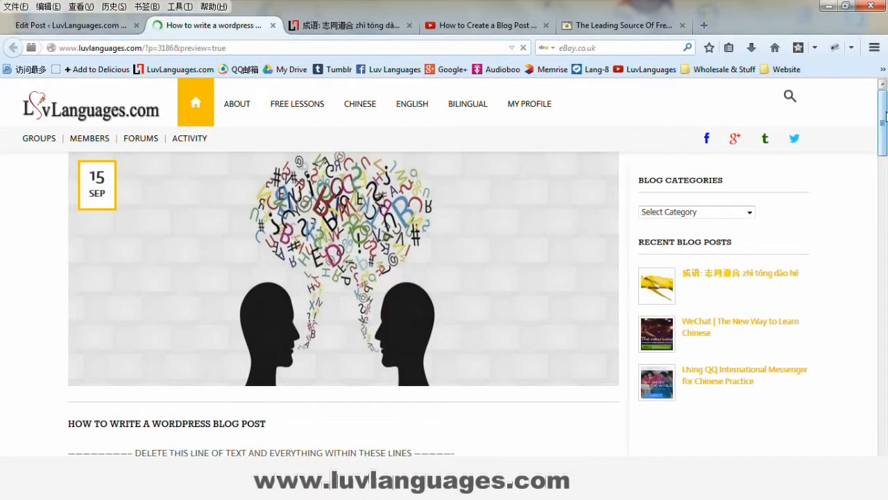
Step: Look through the previewed post from the featured image to the share links, and return to the post editor
left_click_drag(886, 117, 885, 204)
left_click_drag(885, 247, 874, 294)
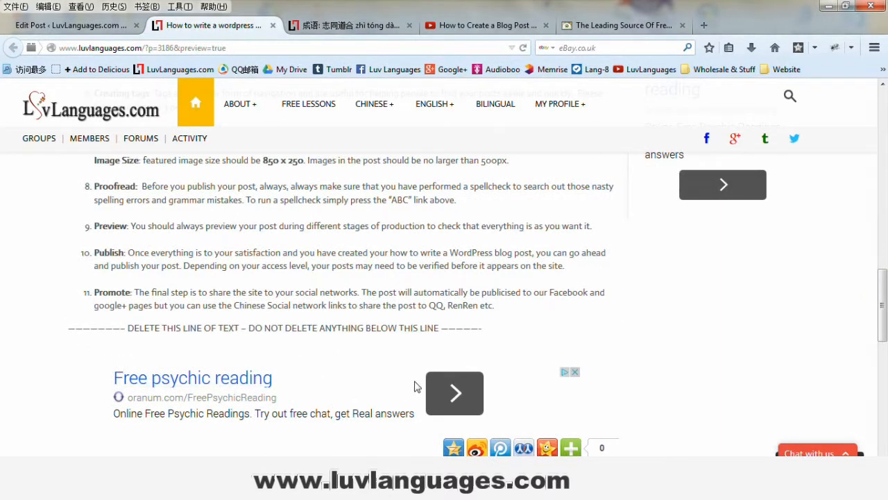
left_click_drag(882, 303, 885, 130)
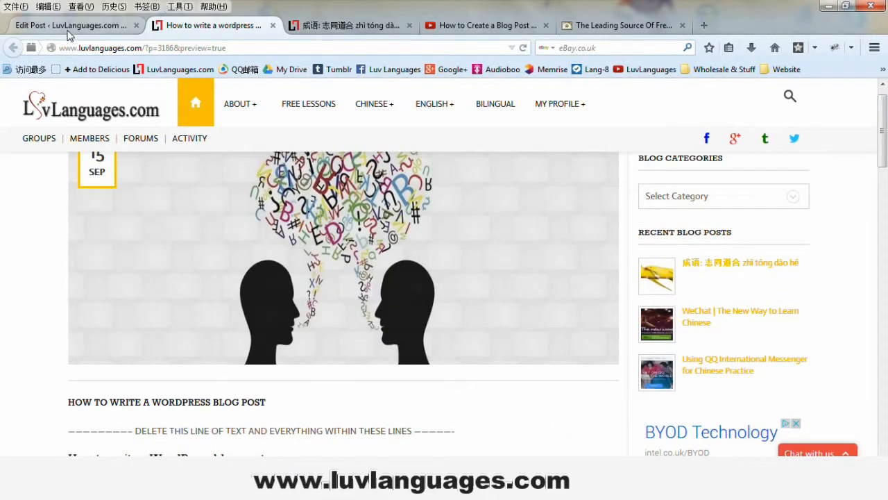
left_click(67, 26)
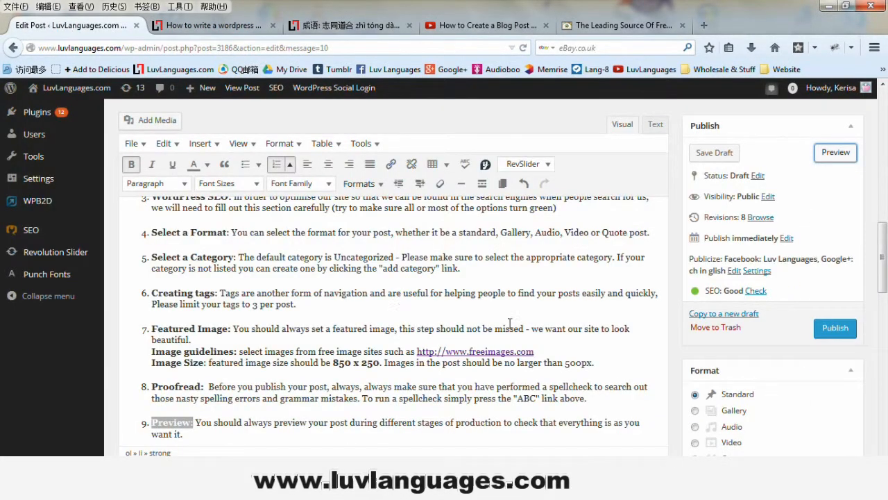
Step: Highlight the "Publish" heading in instruction 10 of the post
scroll(358, 314, "down", 3)
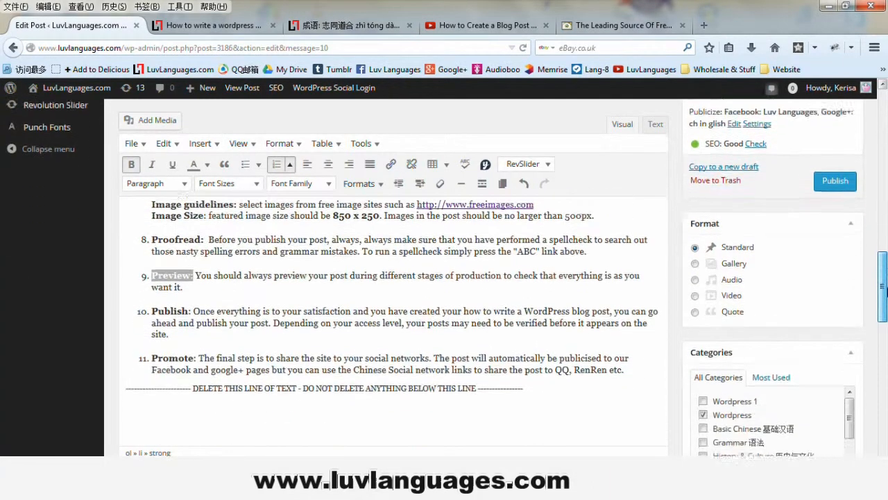
left_click(189, 284)
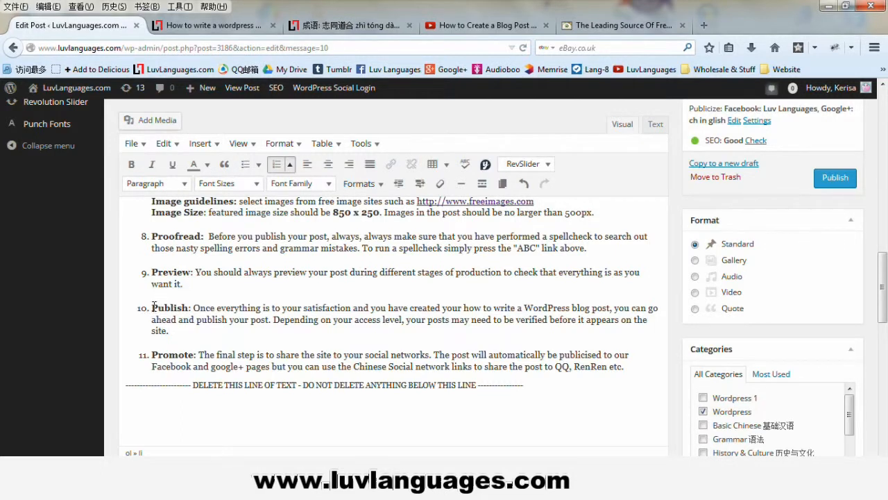
left_click_drag(152, 308, 190, 308)
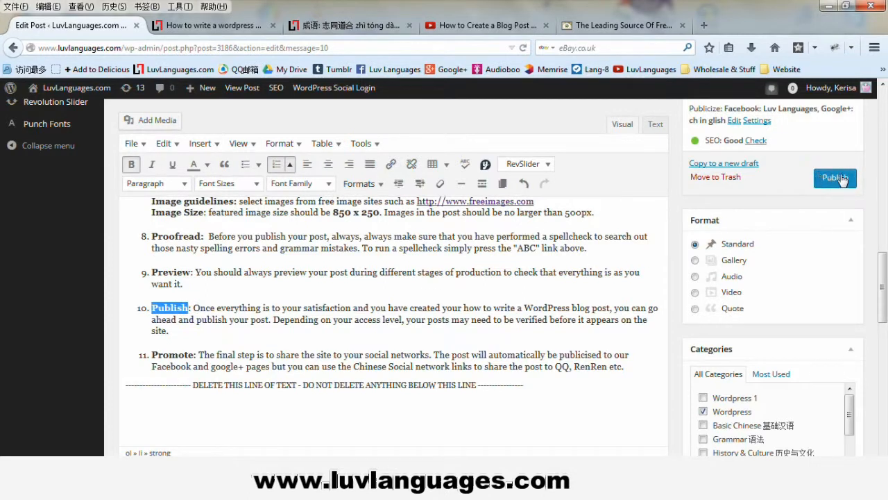
mouse_move(882, 273)
left_mouse_down()
mouse_move(882, 248)
mouse_move(881, 257)
left_mouse_up()
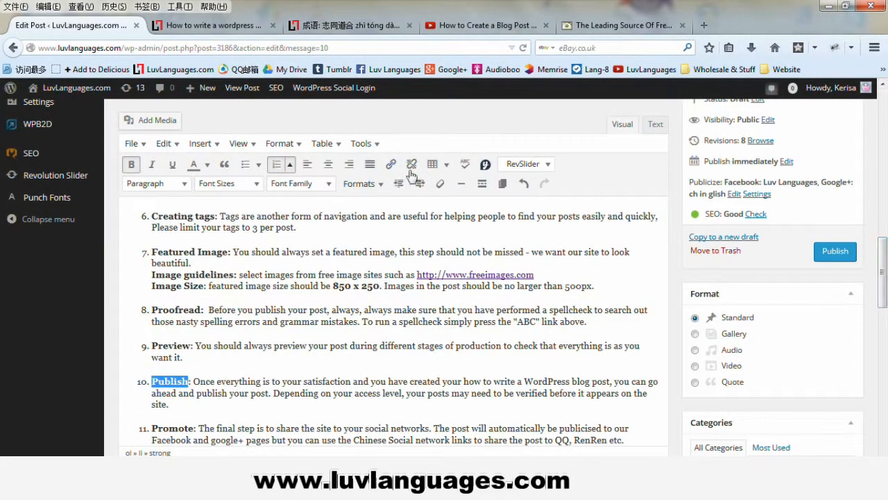
Step: Switch to the previewed post and open the full list of sharing sites from the share links below the article
left_click(208, 25)
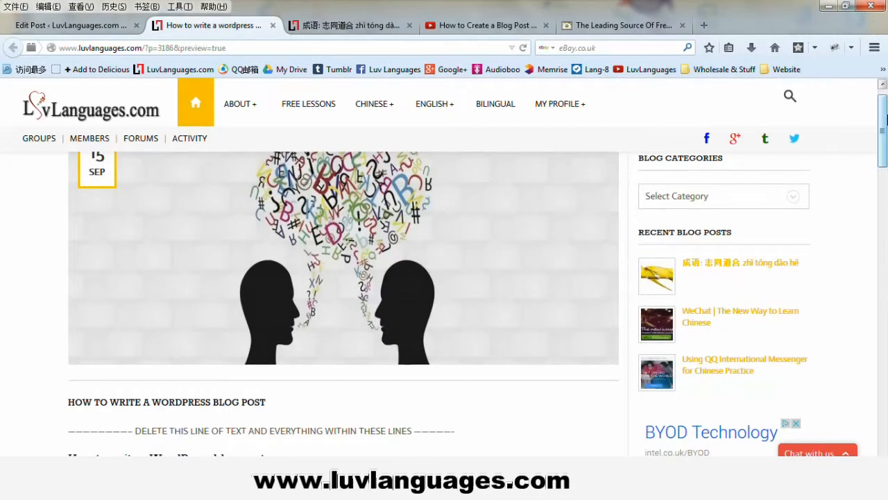
left_click_drag(883, 114, 860, 324)
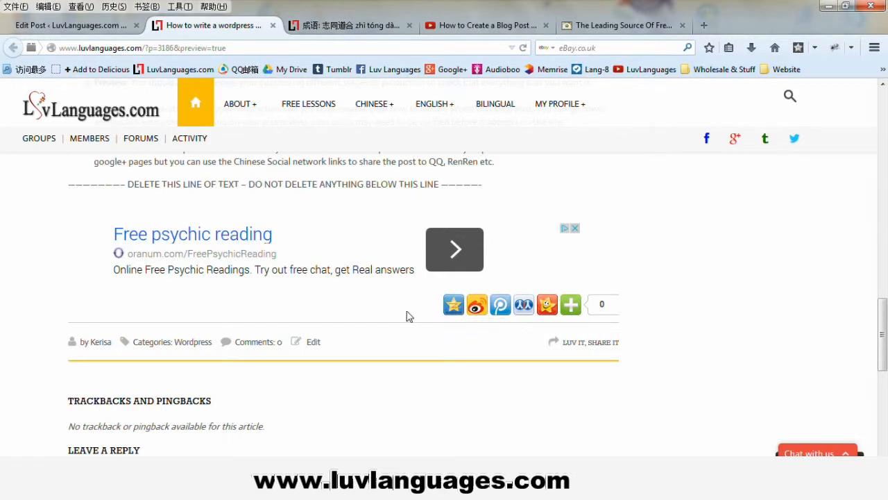
mouse_move(572, 307)
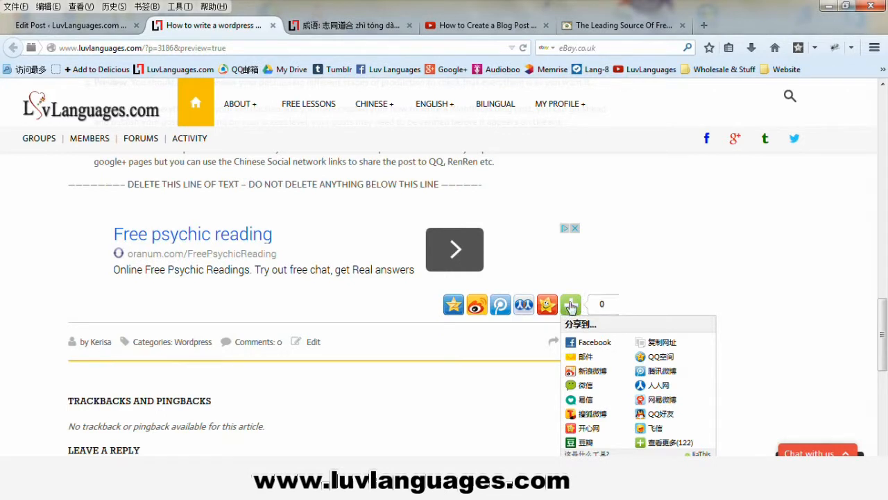
left_click(570, 305)
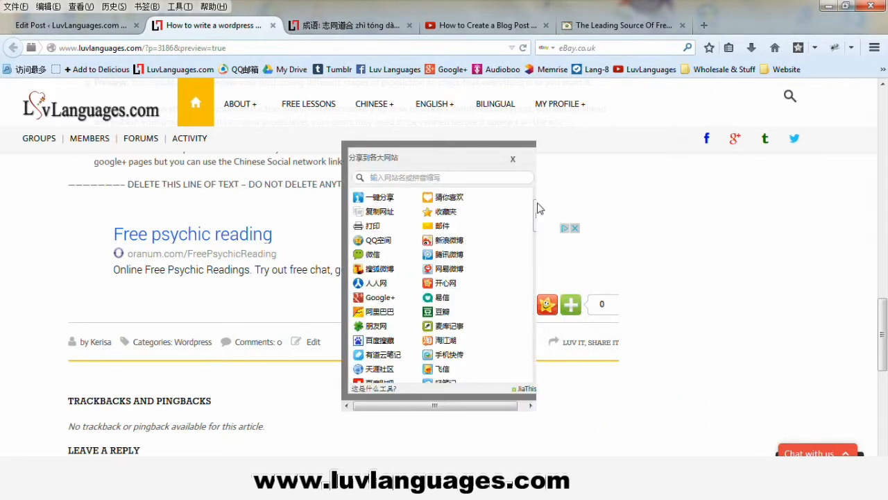
Step: Look through the whole list of sharing sites, close it, and return to the featured image of the previewed post
mouse_move(533, 208)
left_mouse_down()
mouse_move(534, 225)
mouse_move(535, 202)
left_mouse_up()
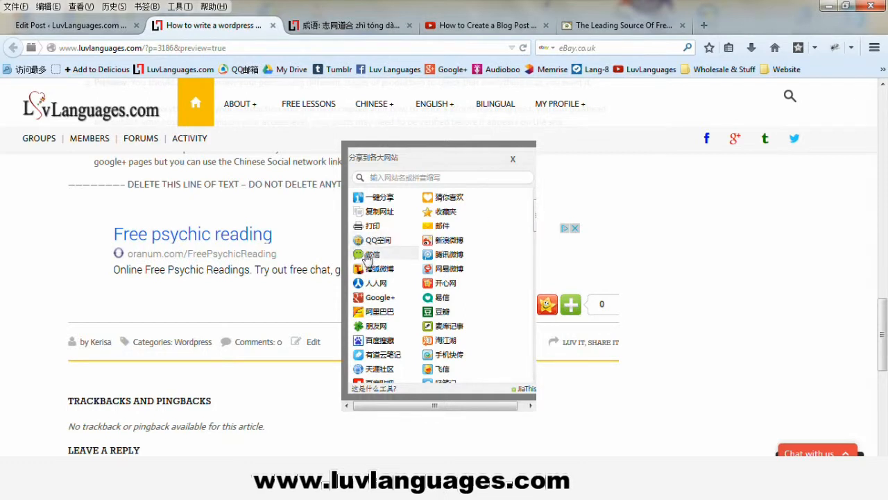
mouse_move(377, 257)
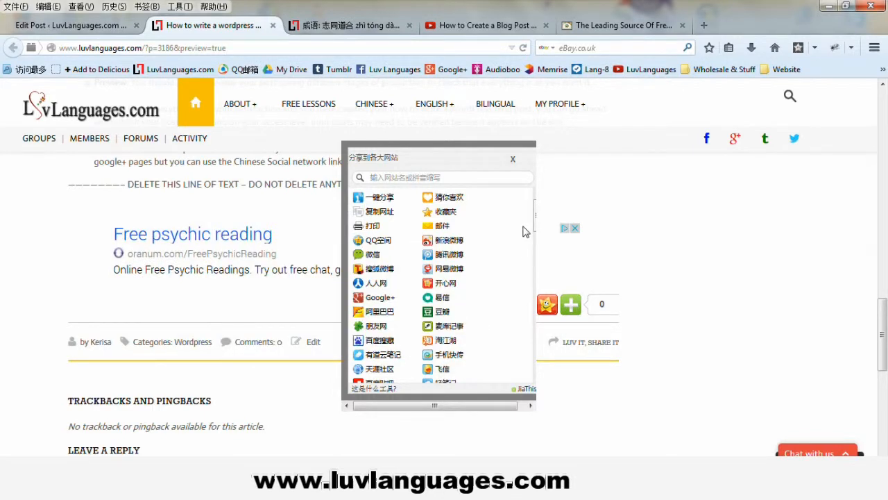
left_click_drag(536, 228, 535, 264)
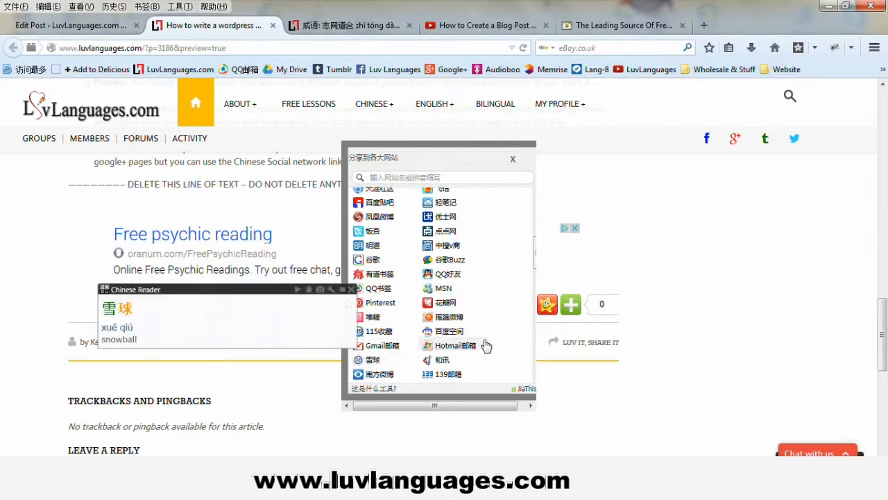
left_click_drag(534, 264, 529, 320)
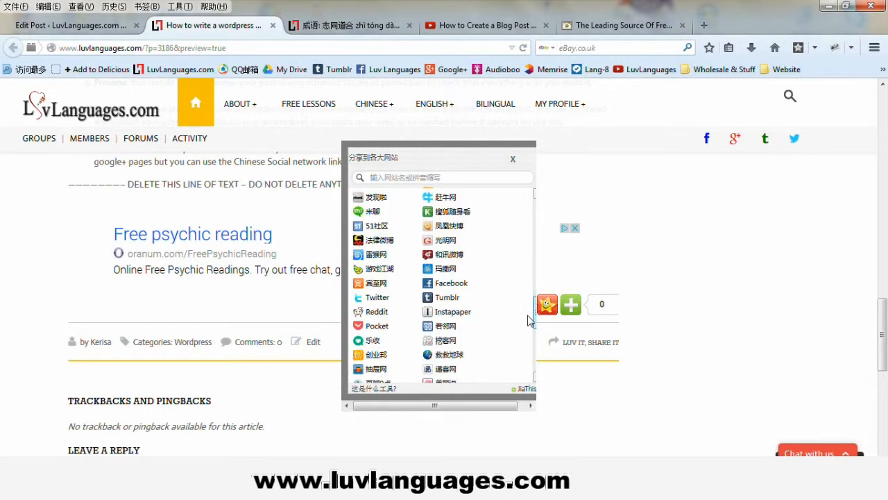
left_click_drag(528, 320, 520, 177)
left_click(630, 193)
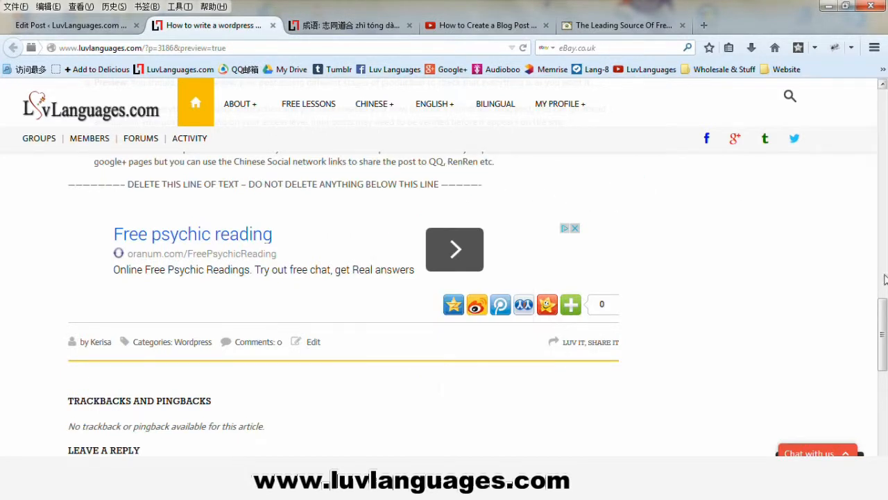
left_click_drag(884, 313, 885, 103)
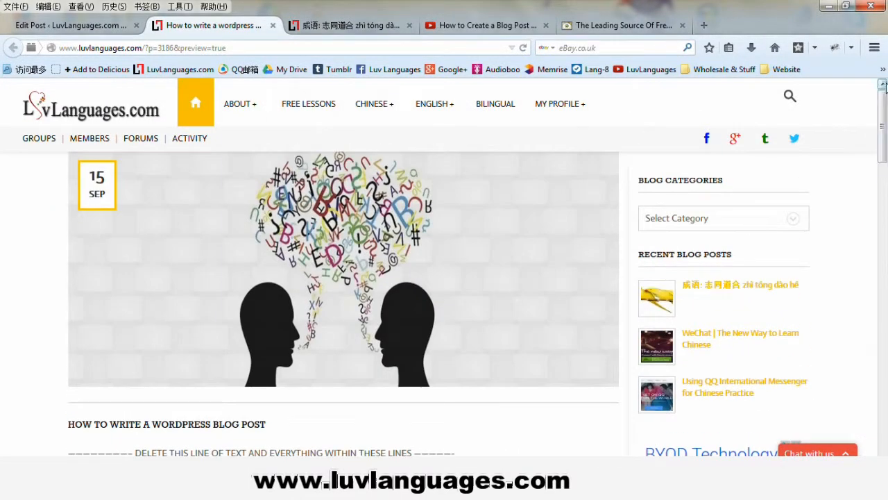